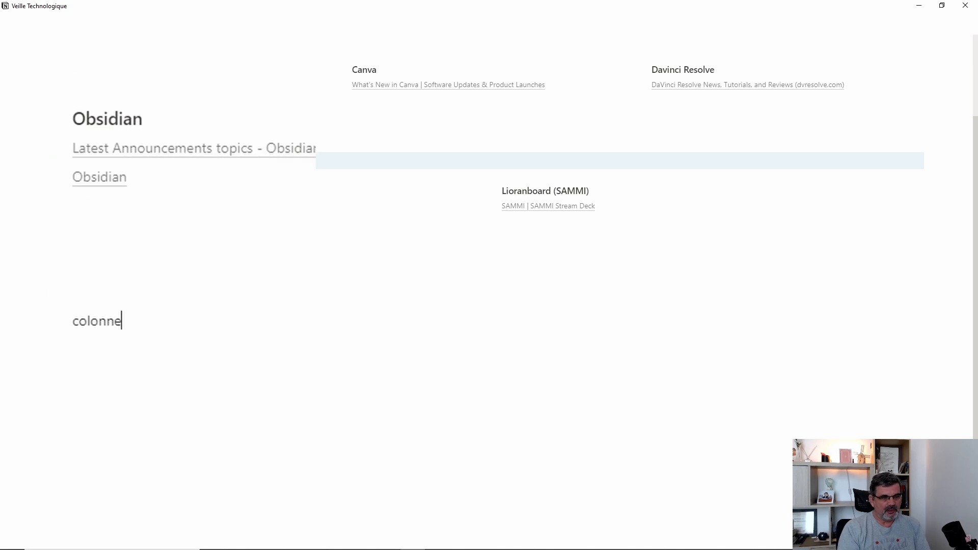
- Complete the "colonne 1" line and add "colonne 2" and "colonne 3" as separate lines below it
{"action": "key", "text": "Return"}
{"action": "type", "text": "colonne 2"}
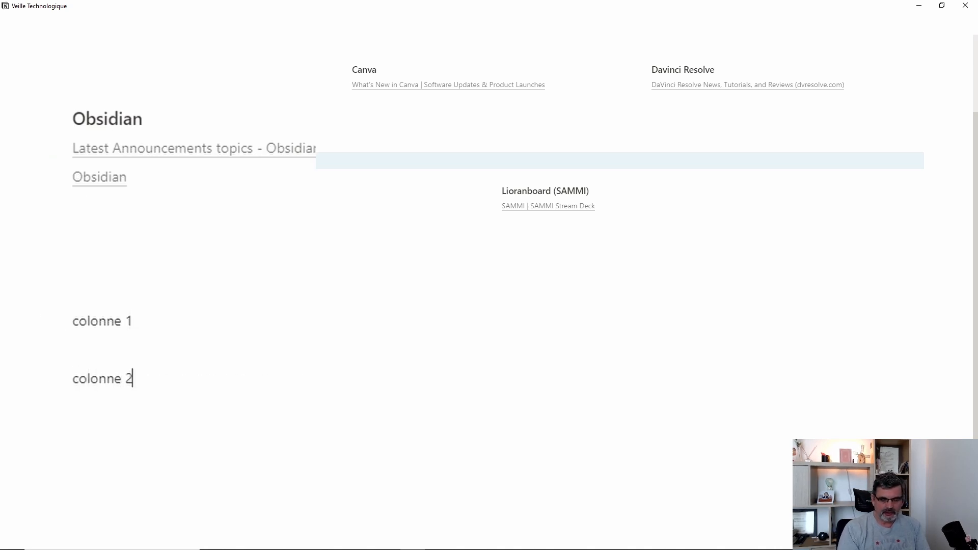
{"action": "key", "text": "Return"}
{"action": "type", "text": "collonne 3"}
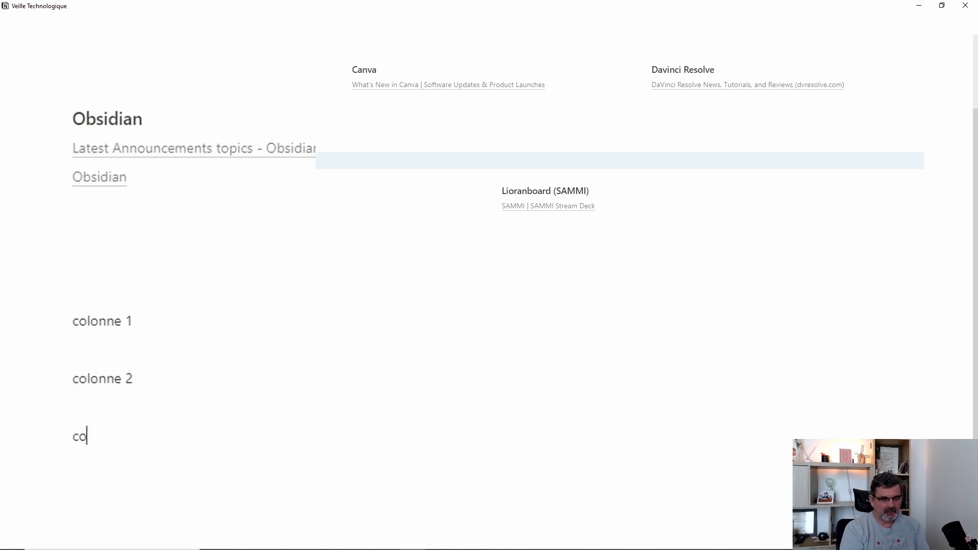
{"action": "key", "text": "Left"}
{"action": "key", "text": "Left"}
{"action": "key", "text": "Left"}
{"action": "key", "text": "Left"}
{"action": "key", "text": "Left"}
{"action": "key", "text": "Left"}
{"action": "key", "text": "BackSpace"}
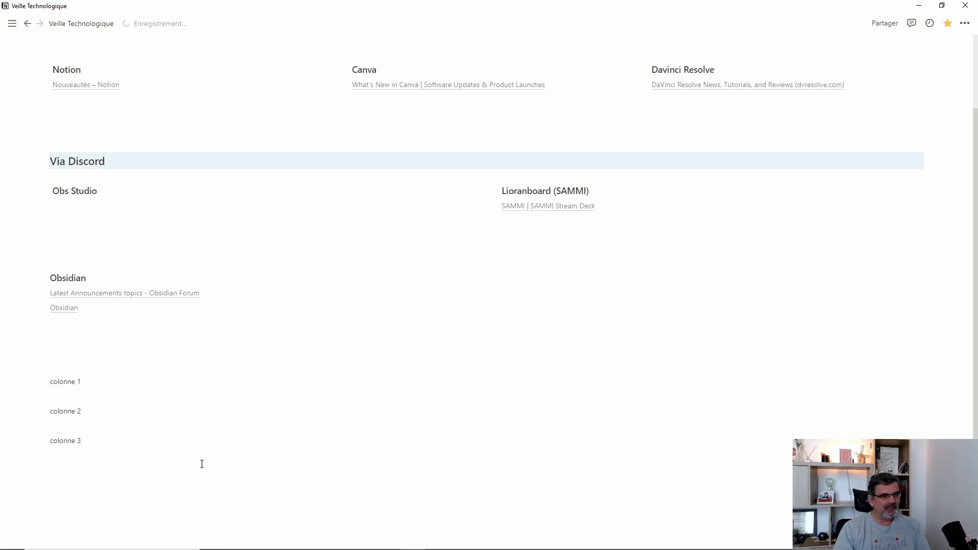
- Arrange the "colonne 1", "colonne 2" and "colonne 3" blocks side by side as three columns
{"action": "scroll", "coordinate": [313, 376], "scroll_direction": "down", "scroll_amount": 2}
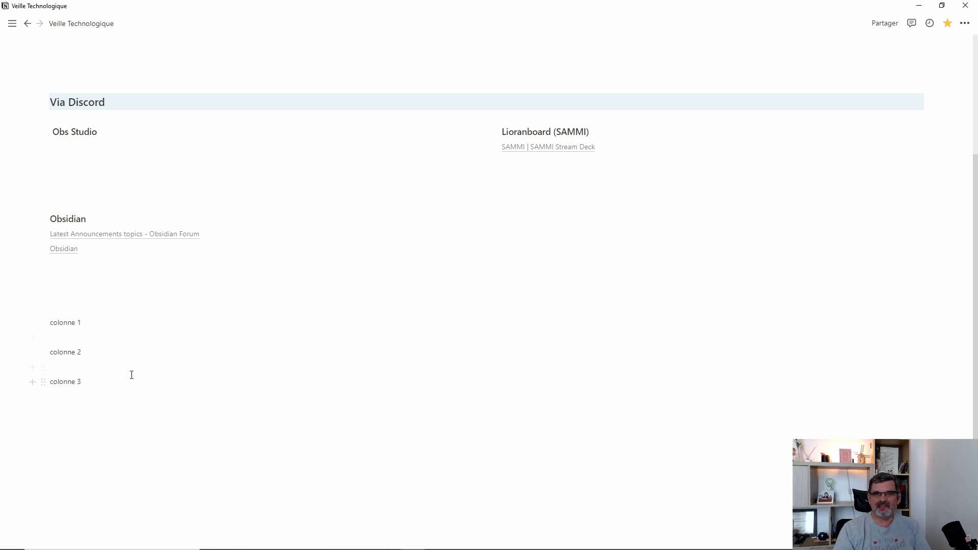
{"action": "left_click_drag", "start_coordinate": [43, 353], "coordinate": [929, 323]}
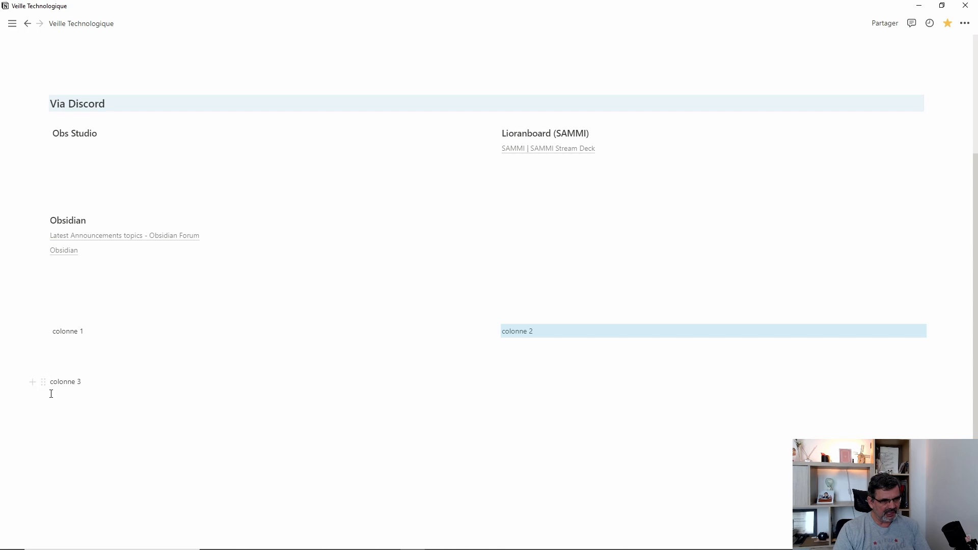
{"action": "left_click_drag", "start_coordinate": [41, 382], "coordinate": [939, 332]}
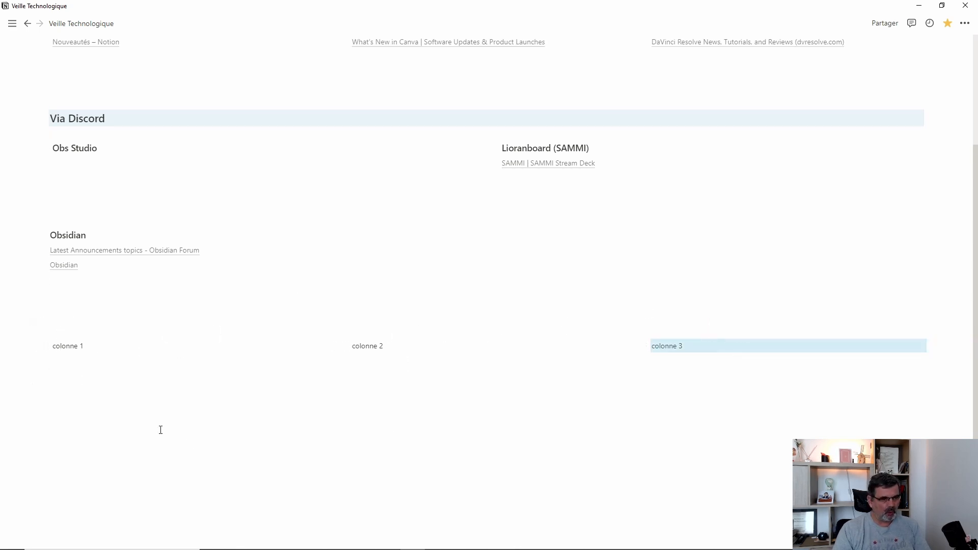
- Add the lines "texte 1", "texte 2" and "text 3" below the three columns
{"action": "left_click", "coordinate": [180, 429]}
{"action": "key", "text": "Return"}
{"action": "type", "text": "texte 1"}
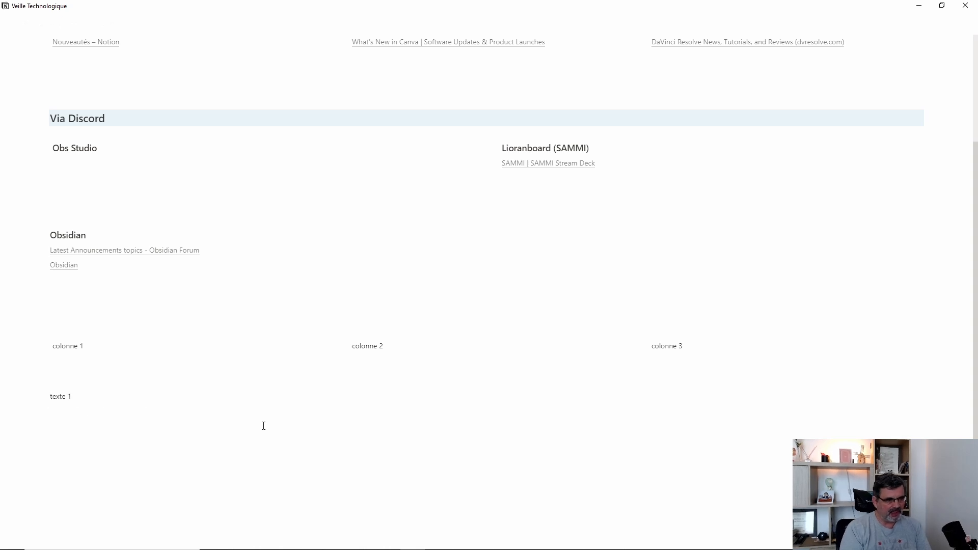
{"action": "key", "text": "Return"}
{"action": "type", "text": "texte 2"}
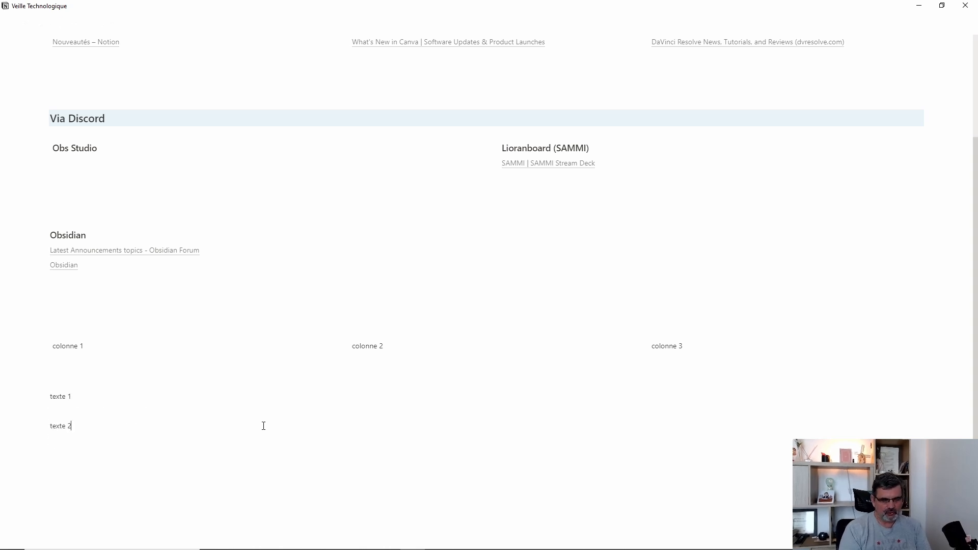
{"action": "key", "text": "Return"}
{"action": "type", "text": "text 3"}
- Move "texte 1", "texte 2" and "text 3" under "colonne 1", "colonne 2" and "colonne 3" respectively
{"action": "left_click_drag", "start_coordinate": [44, 398], "coordinate": [94, 375]}
{"action": "left_click_drag", "start_coordinate": [46, 472], "coordinate": [522, 379]}
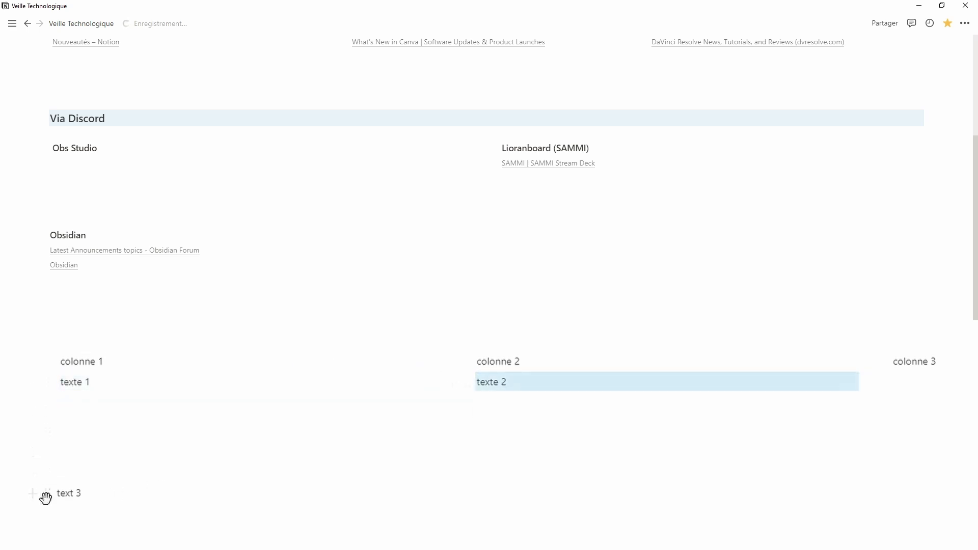
{"action": "left_click_drag", "start_coordinate": [44, 495], "coordinate": [923, 377]}
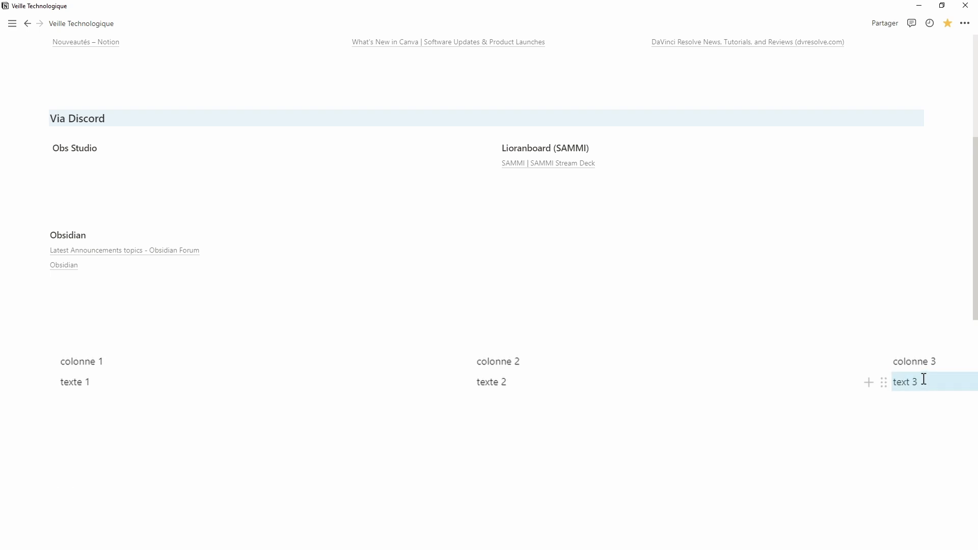
- Add a text block reading "Nouvelle colonne 1" below the existing columns, followed by an empty line
{"action": "left_click", "coordinate": [546, 448]}
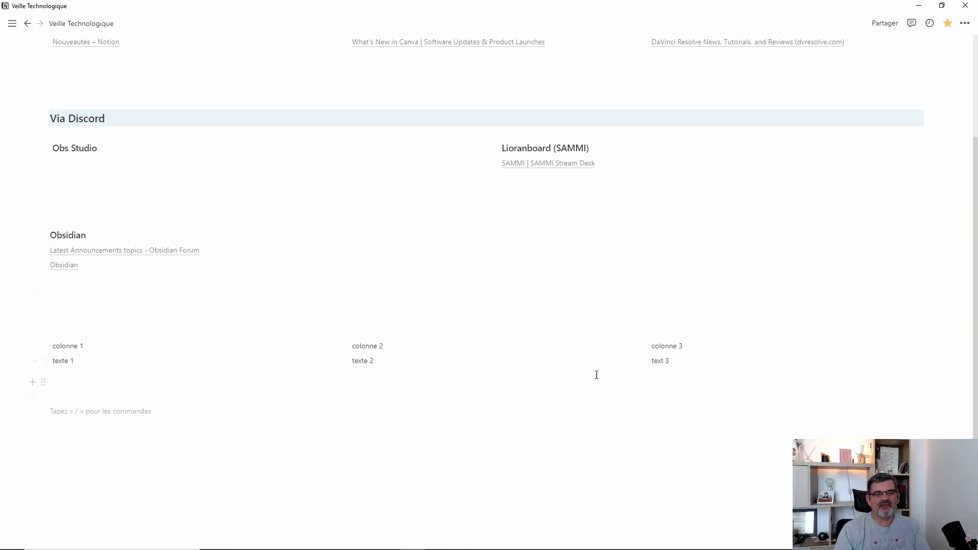
{"action": "scroll", "coordinate": [206, 426], "scroll_direction": "down", "scroll_amount": 1}
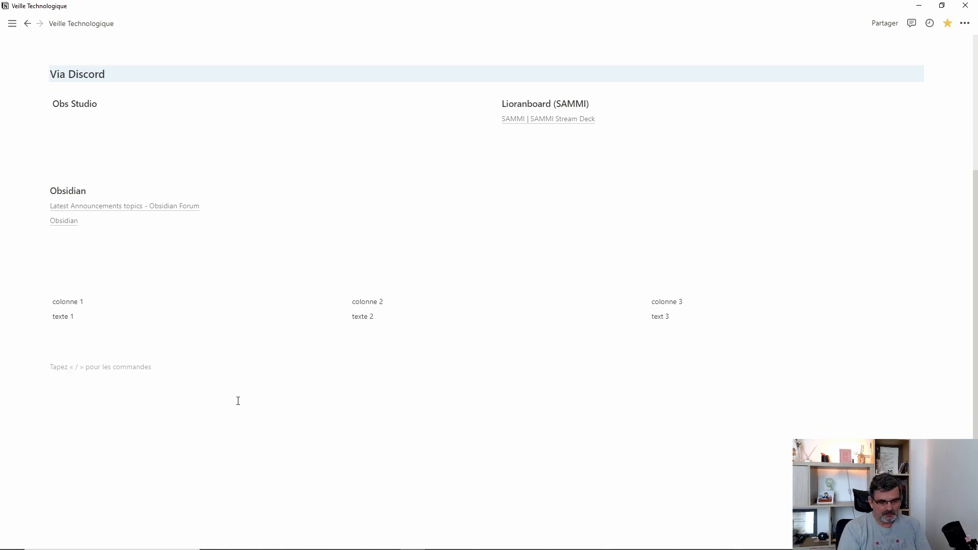
{"action": "type", "text": "Colloo"}
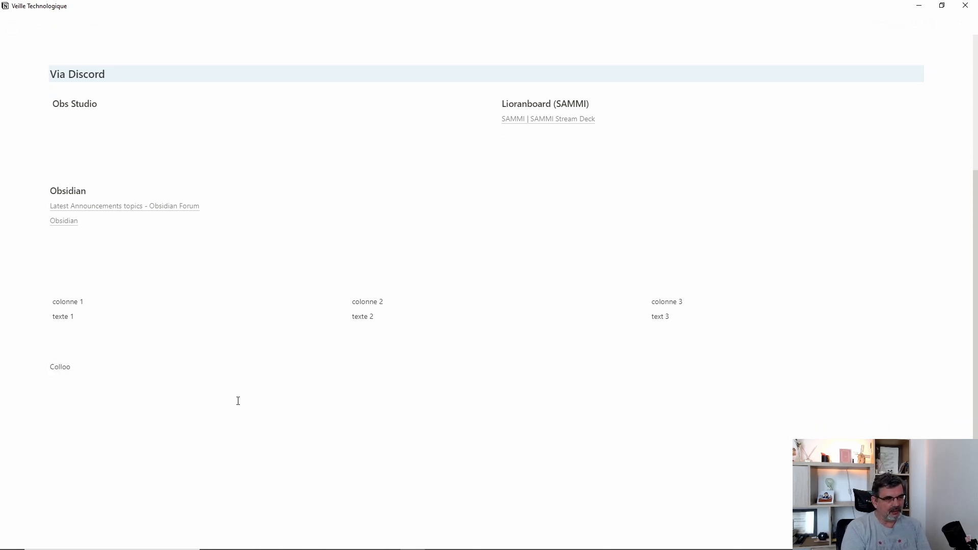
{"action": "key", "text": "BackSpace"}
{"action": "key", "text": "BackSpace"}
{"action": "key", "text": "BackSpace"}
{"action": "type", "text": "Nouv"}
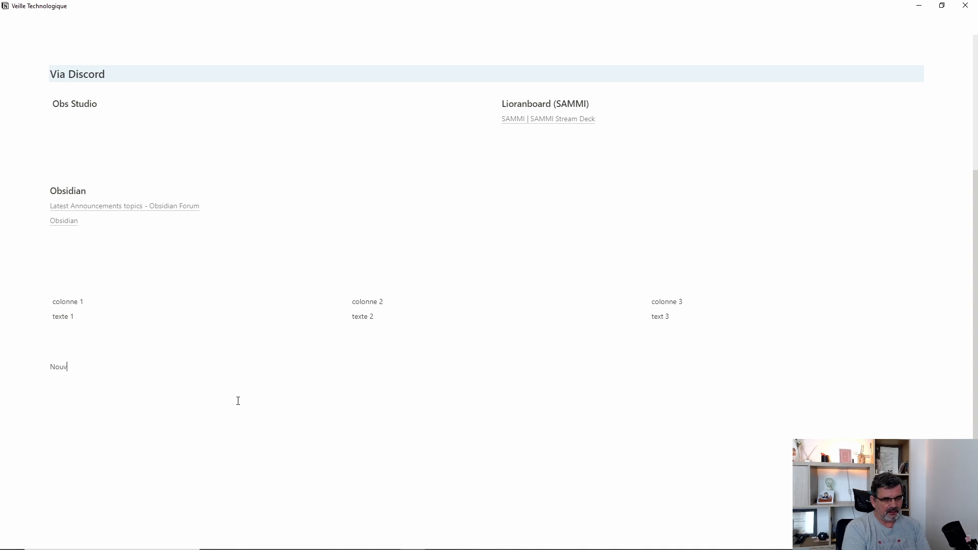
{"action": "type", "text": "elle colonne 1"}
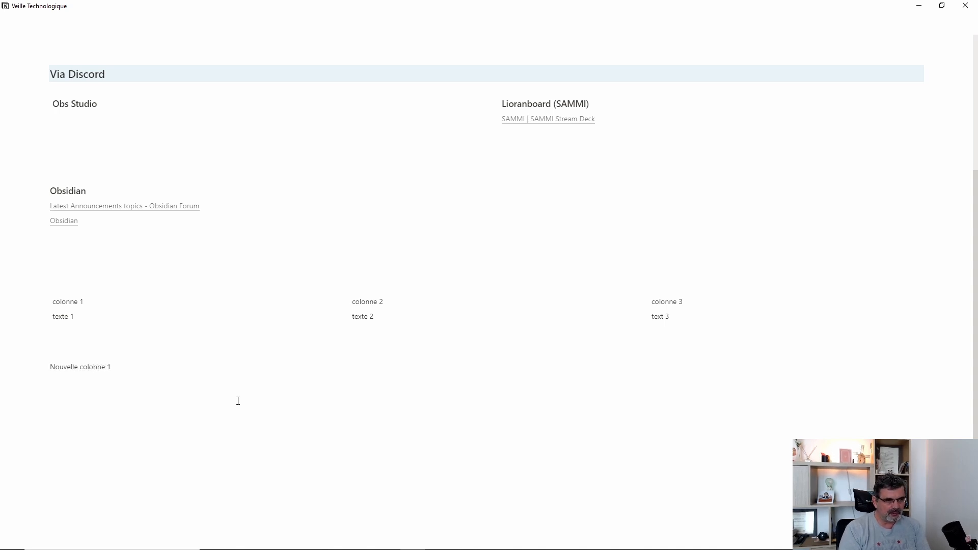
{"action": "key", "text": "Return"}
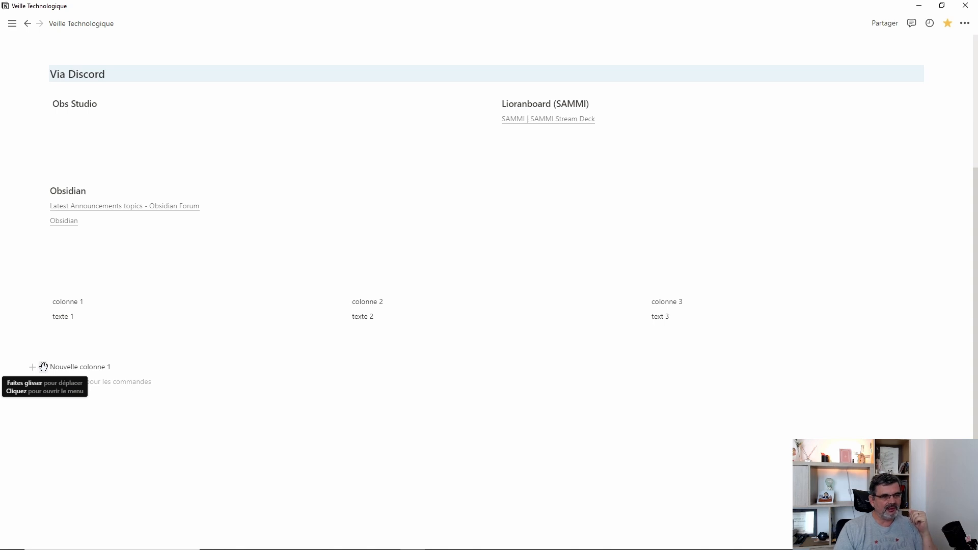
- Turn the "Nouvelle colonne 1" block into a 3-column layout (3 colonnes)
{"action": "left_click", "coordinate": [44, 367]}
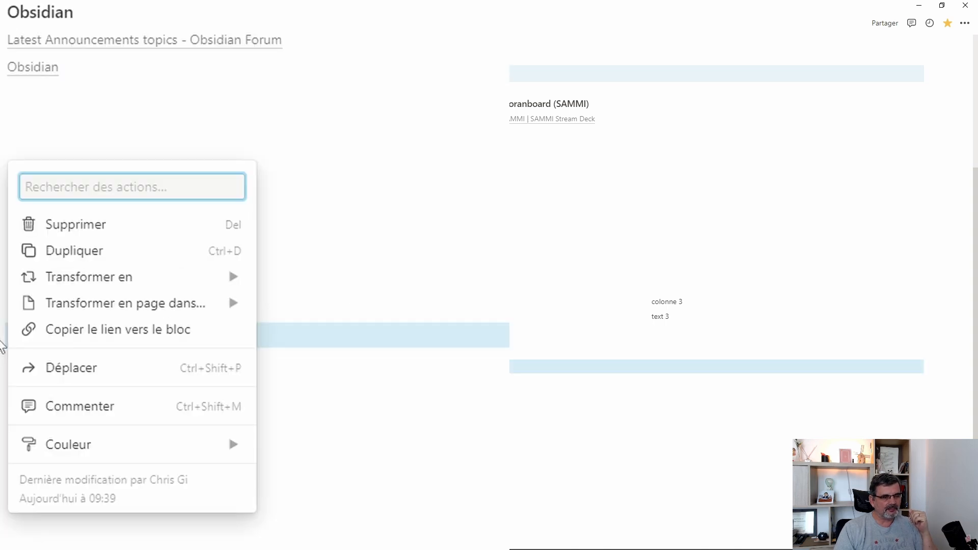
{"action": "mouse_move", "coordinate": [163, 282]}
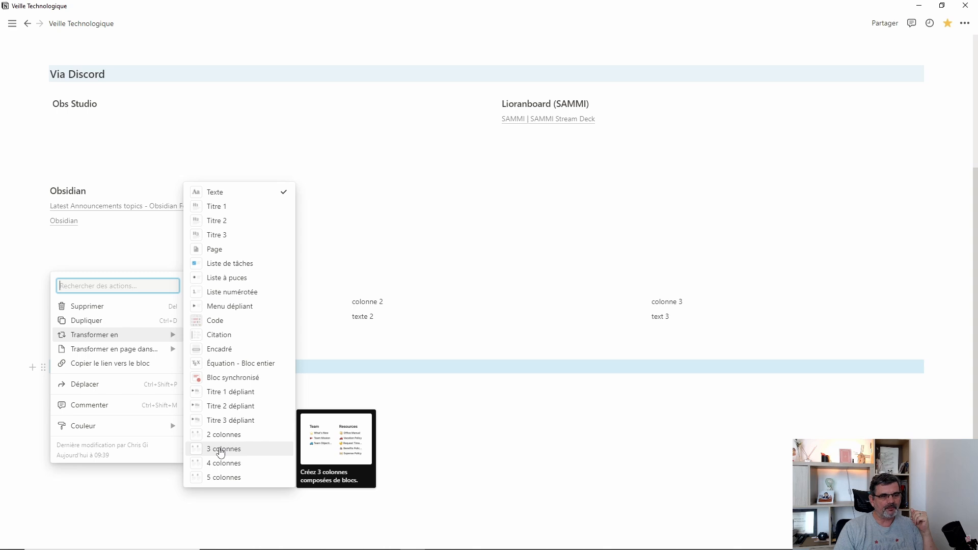
{"action": "left_click", "coordinate": [221, 451]}
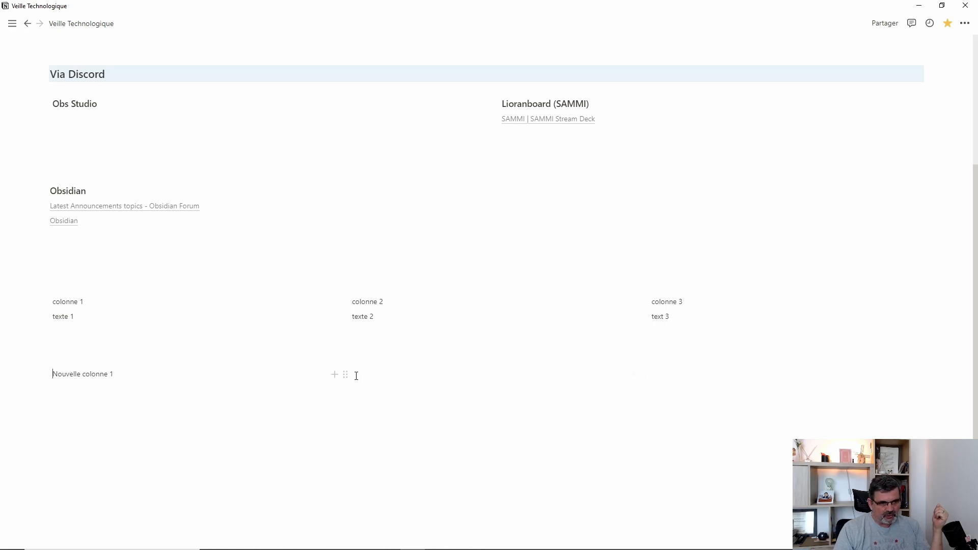
- Enter "Colonne 2" in the second column and "colonne 3" in the third column of the new layout
{"action": "left_click", "coordinate": [361, 375]}
{"action": "type", "text": "C"}
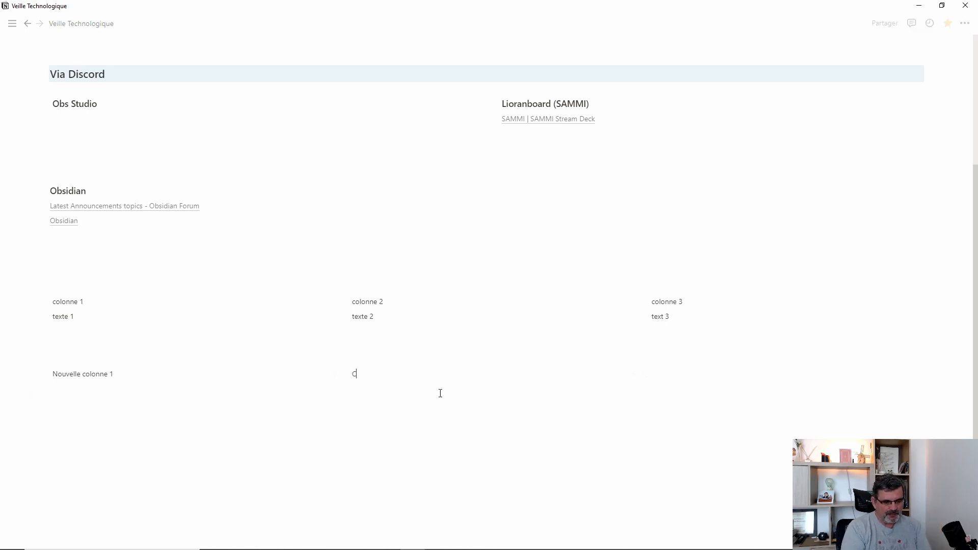
{"action": "type", "text": "olonne 2"}
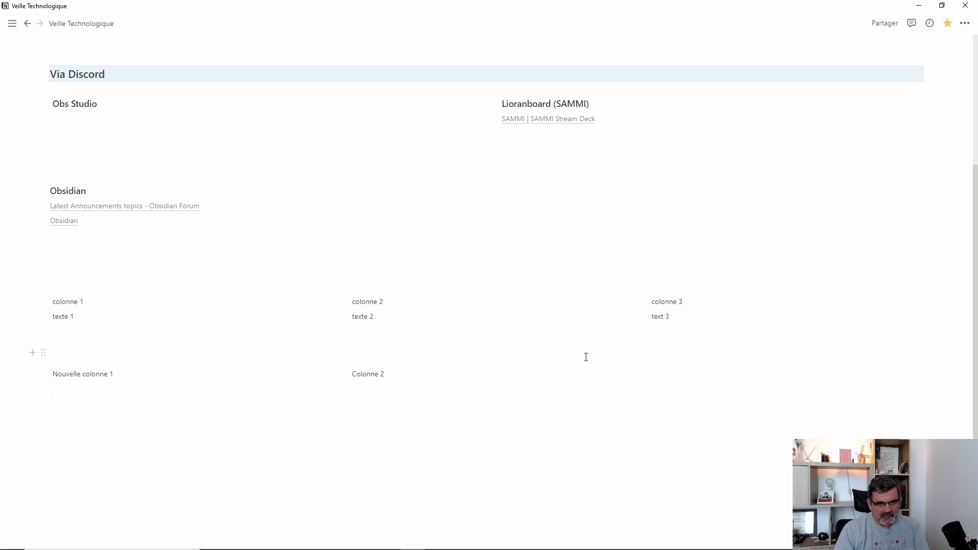
{"action": "left_click", "coordinate": [671, 375]}
{"action": "type", "text": "colonne 3"}
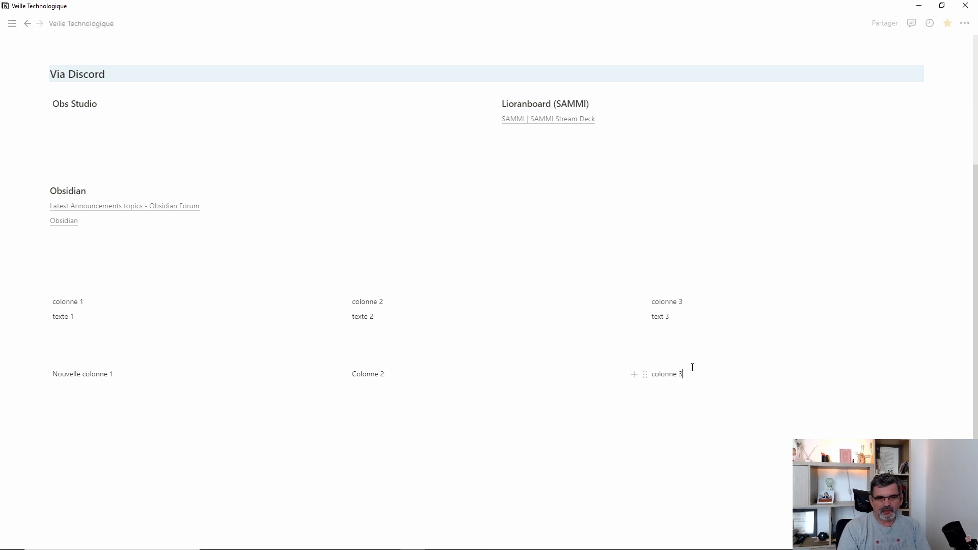
- Add "texte 2" under "Colonne 2" and "text 3" under "colonne 3" in the new layout
{"action": "left_click", "coordinate": [433, 420]}
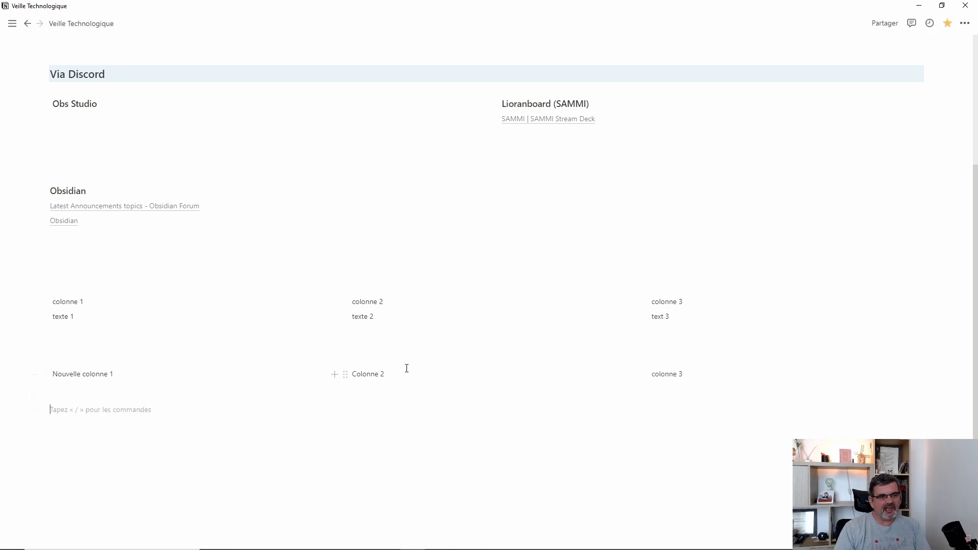
{"action": "left_click", "coordinate": [380, 387]}
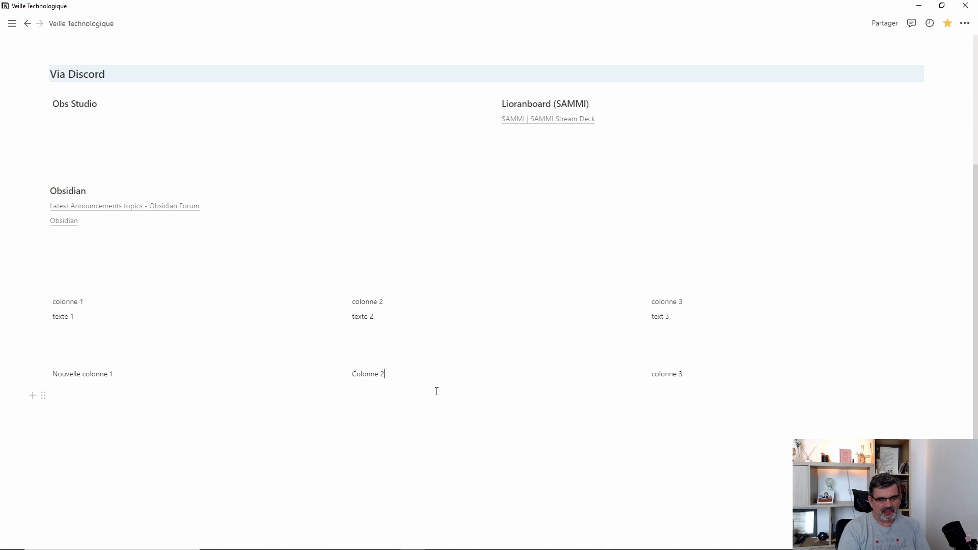
{"action": "key", "text": "Return"}
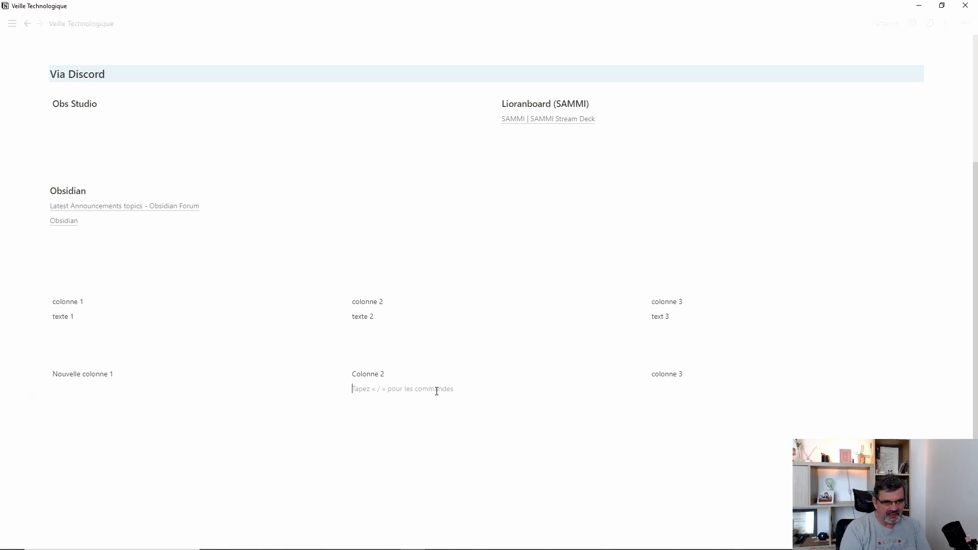
{"action": "type", "text": "texte 2"}
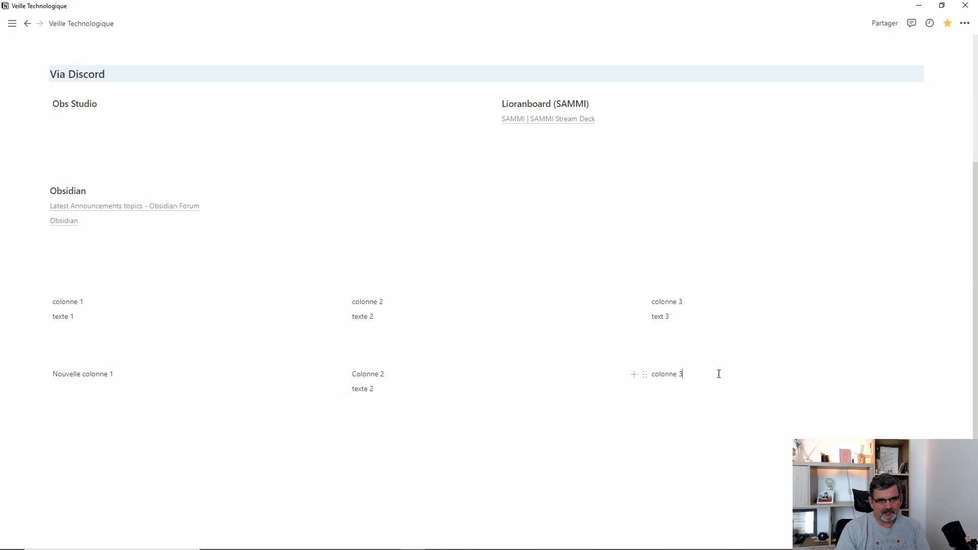
{"action": "left_click", "coordinate": [744, 380]}
{"action": "key", "text": "Return"}
{"action": "type", "text": "text 3"}
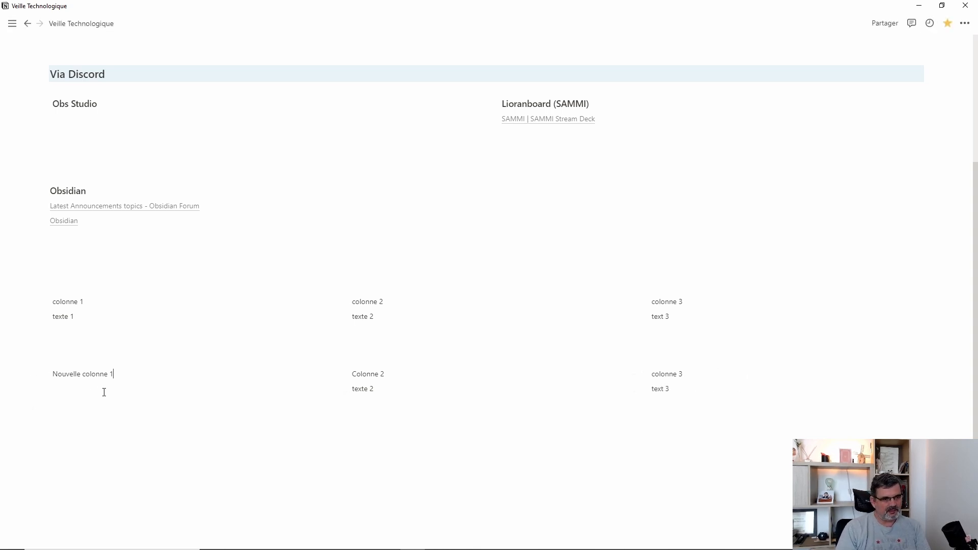
{"action": "left_click", "coordinate": [498, 444]}
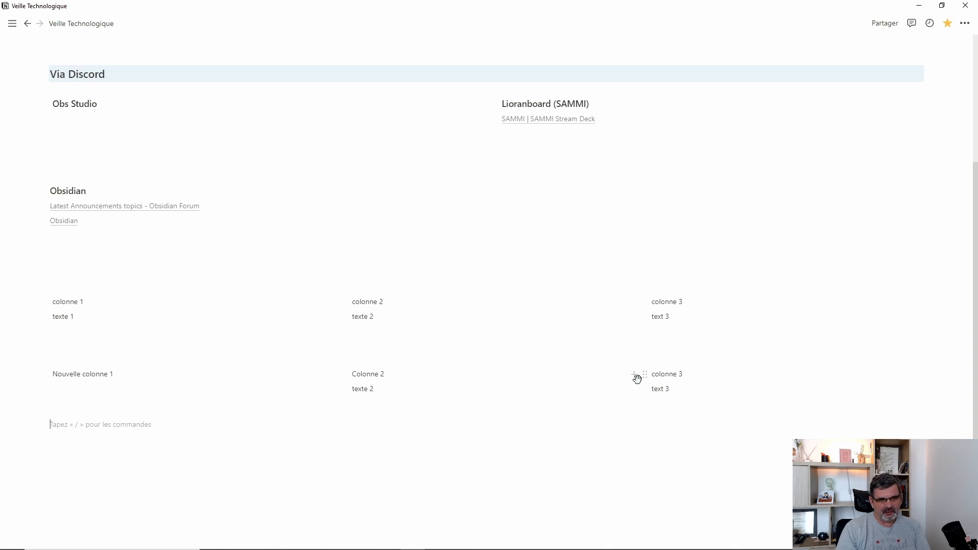
- Insert an empty block between "colonne 3" and "text 3" in the new layout and narrow its middle column
{"action": "left_click", "coordinate": [635, 375]}
{"action": "left_click", "coordinate": [629, 432]}
{"action": "left_click_drag", "start_coordinate": [640, 367], "coordinate": [621, 379]}
{"action": "left_click", "coordinate": [249, 408]}
{"action": "left_click", "coordinate": [334, 465]}
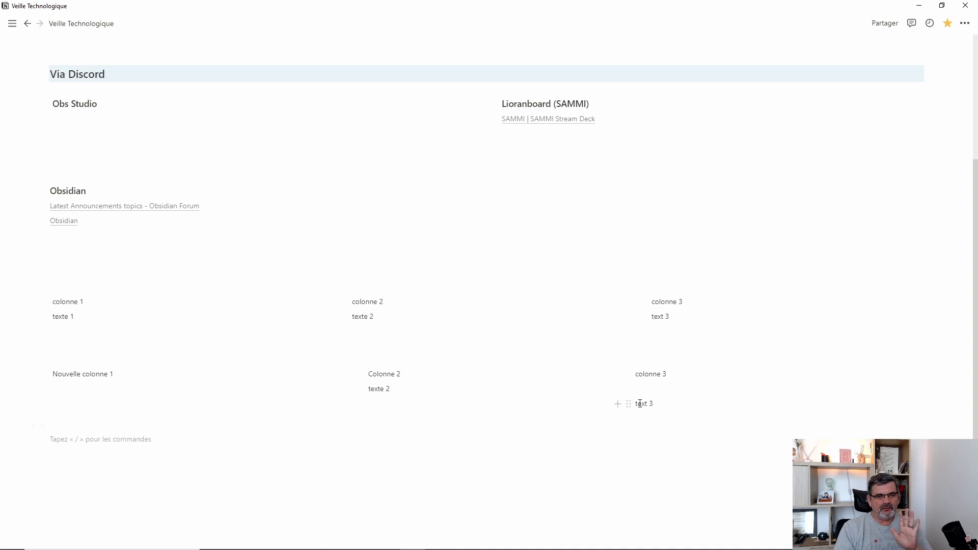
- Add a "colonne" block below the existing layouts and turn it into five columns
{"action": "left_click_drag", "start_coordinate": [654, 405], "coordinate": [148, 347]}
{"action": "scroll", "coordinate": [225, 459], "scroll_direction": "down", "scroll_amount": 1}
{"action": "left_click", "coordinate": [234, 476]}
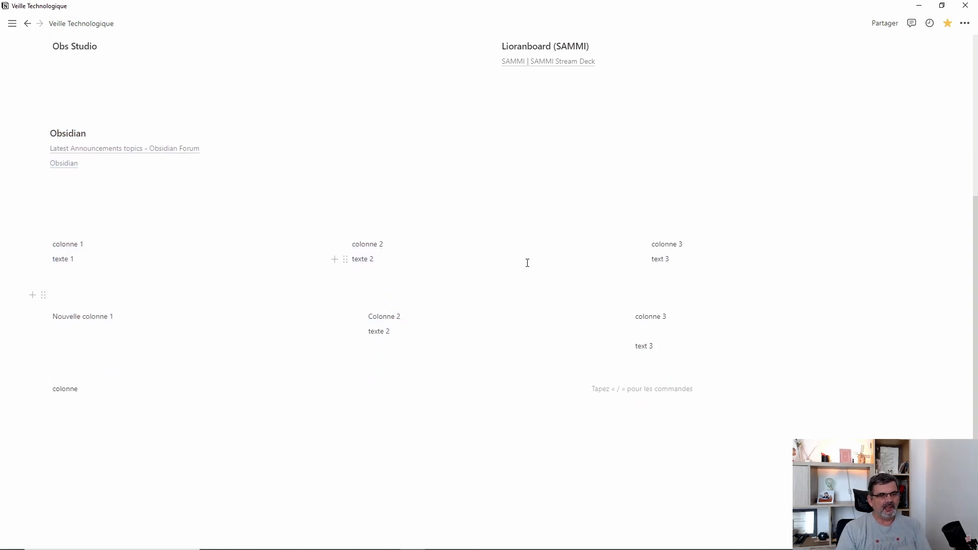
{"action": "left_click", "coordinate": [779, 464]}
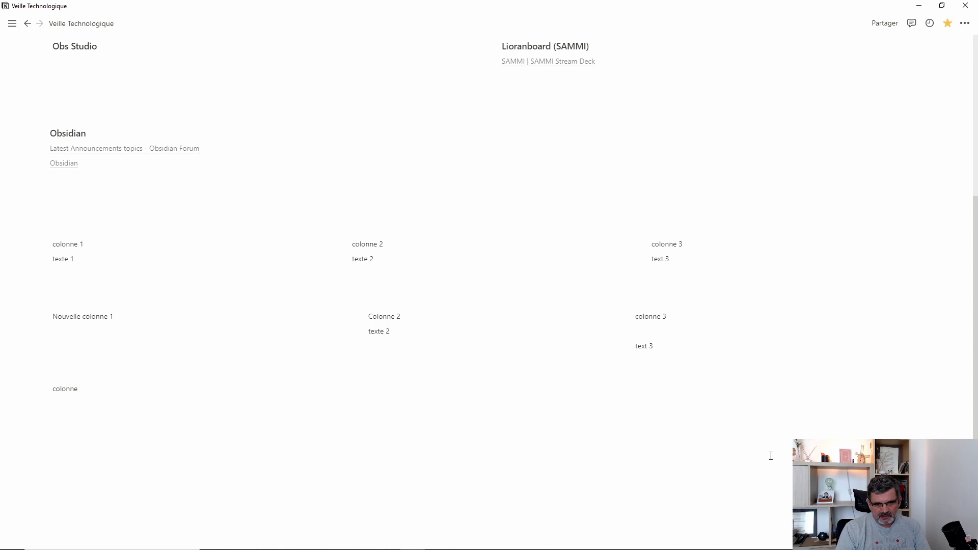
- Select the blocks from the Obsidian heading downward, and enter "dfsdfdf" in the third column of the five-column layout
{"action": "left_click_drag", "start_coordinate": [771, 456], "coordinate": [24, 122]}
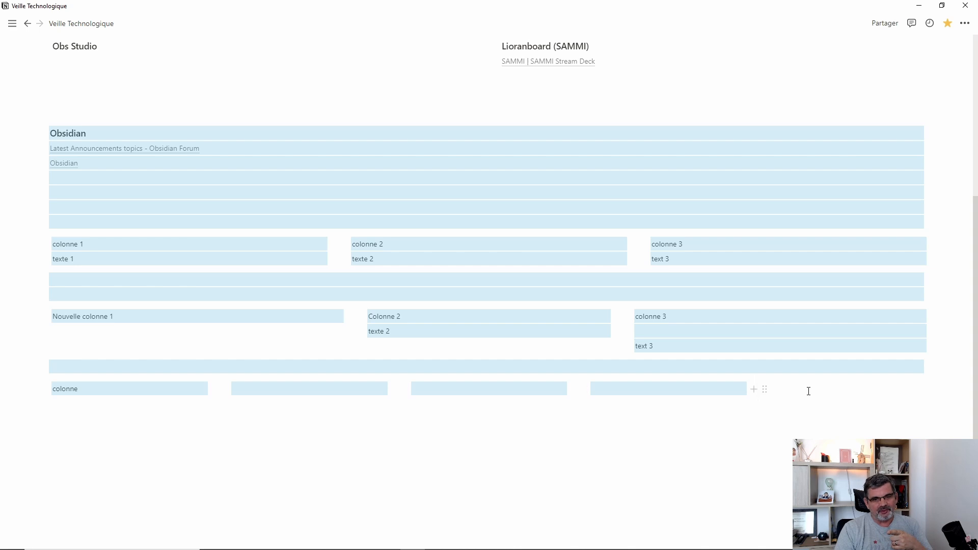
{"action": "left_click", "coordinate": [427, 390]}
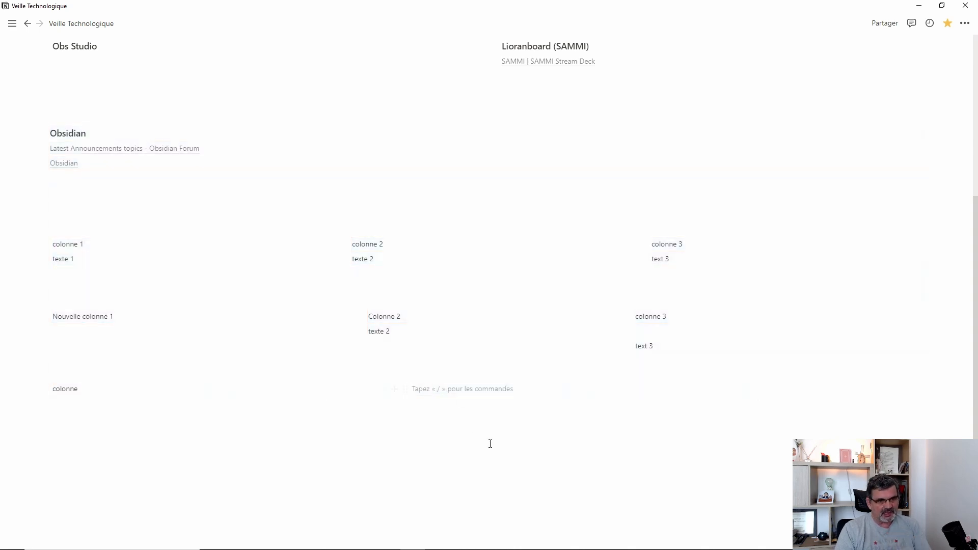
{"action": "type", "text": "dfsdfdf"}
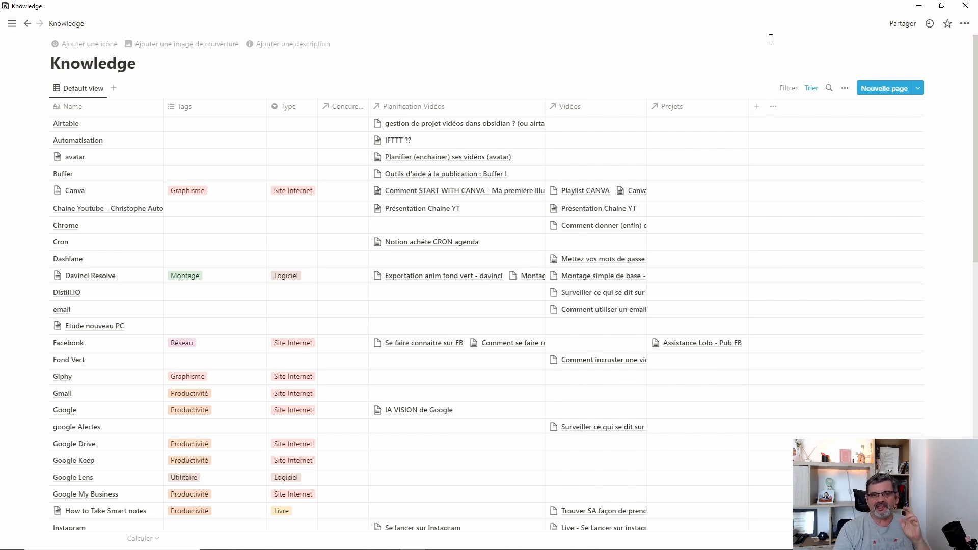
- Add a new property named "relation" to the Knowledge database and set its type to Relation
{"action": "left_click", "coordinate": [758, 111]}
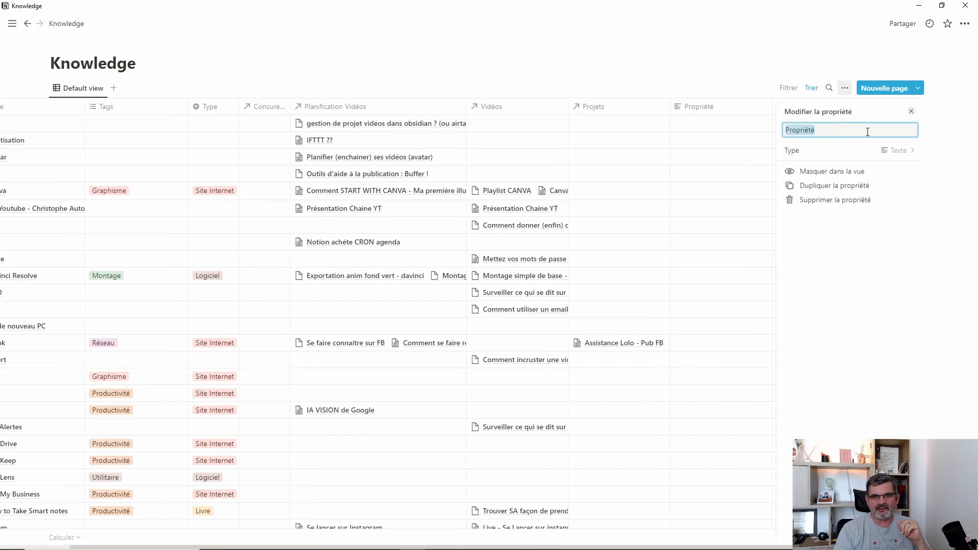
{"action": "type", "text": "relation"}
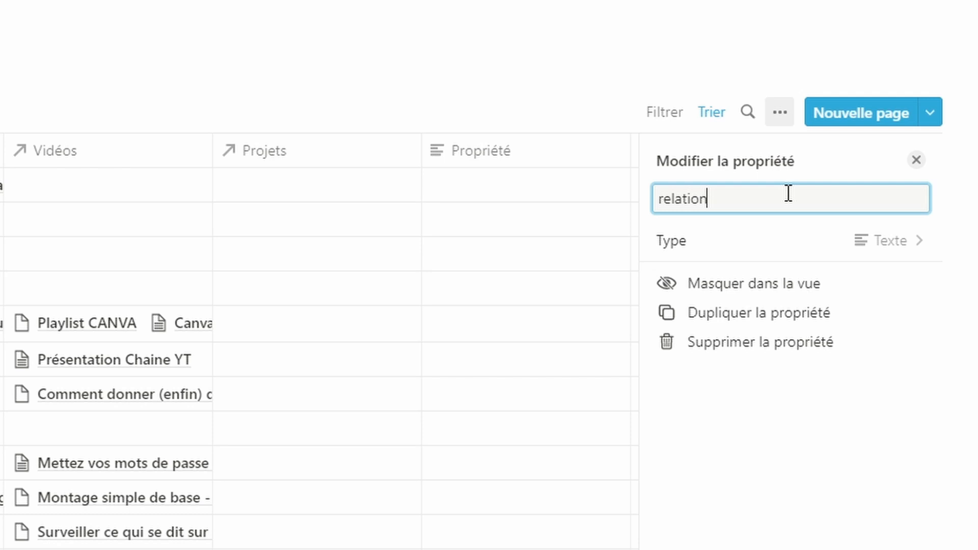
{"action": "left_click", "coordinate": [880, 240]}
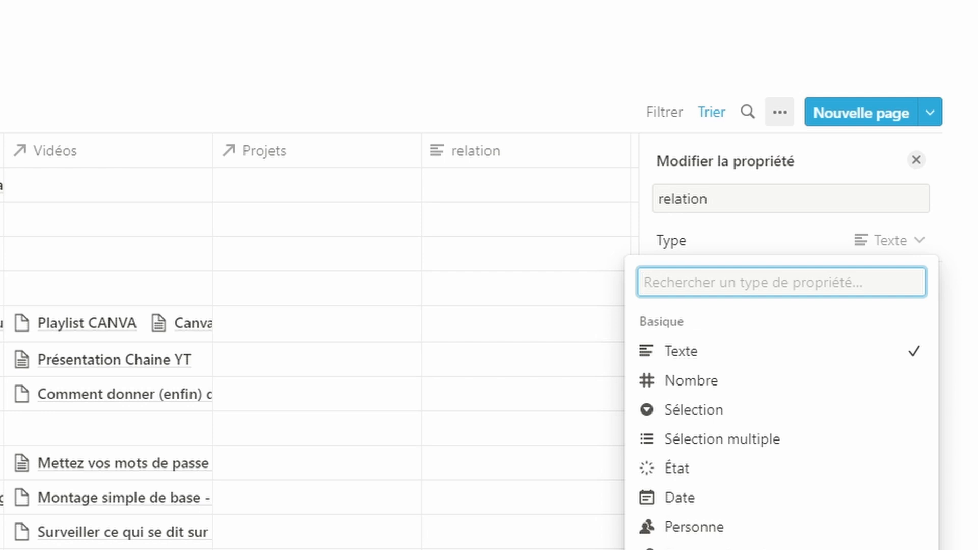
{"action": "left_click", "coordinate": [867, 549]}
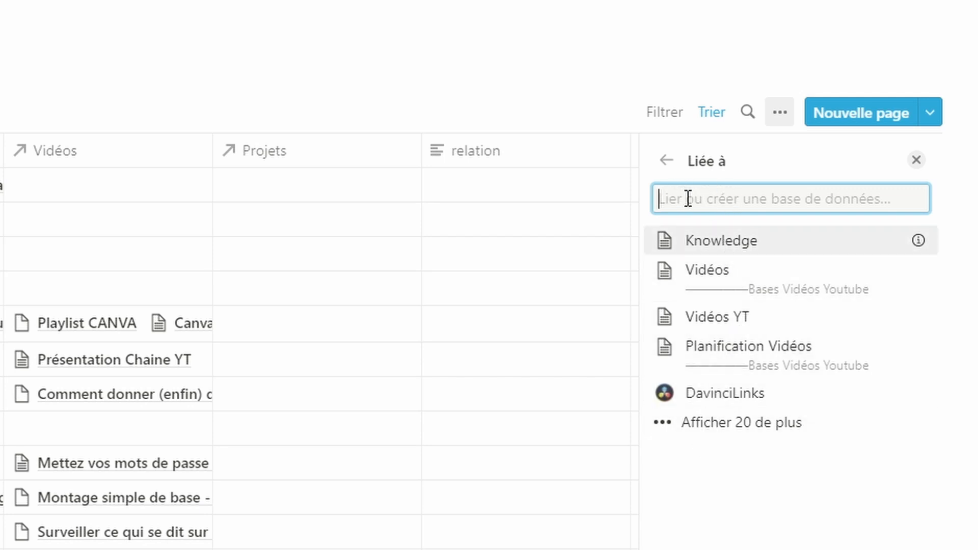
- Search the databases for "vidéo" and link the new relation to Vos Vidéos
{"action": "type", "text": "video"}
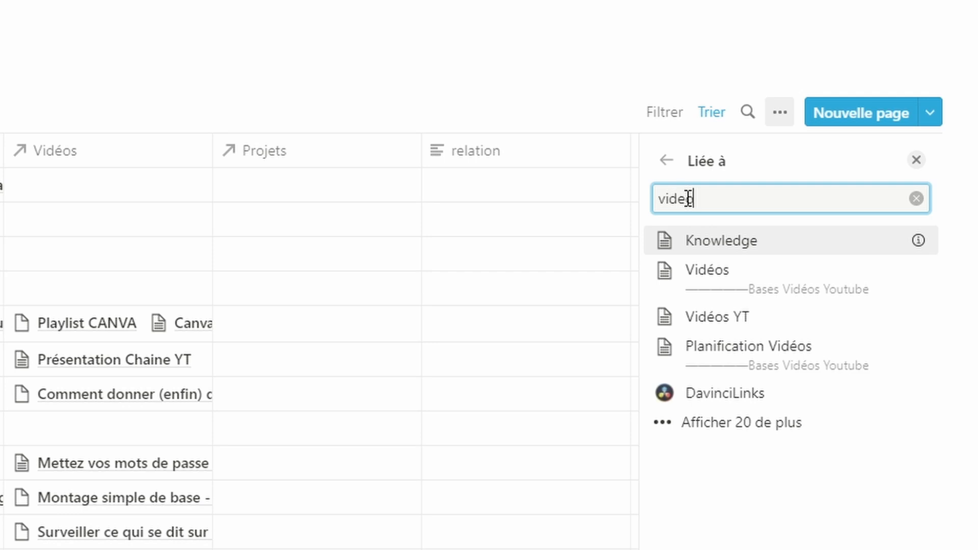
{"action": "key", "text": "BackSpace"}
{"action": "key", "text": "BackSpace"}
{"action": "type", "text": "éo"}
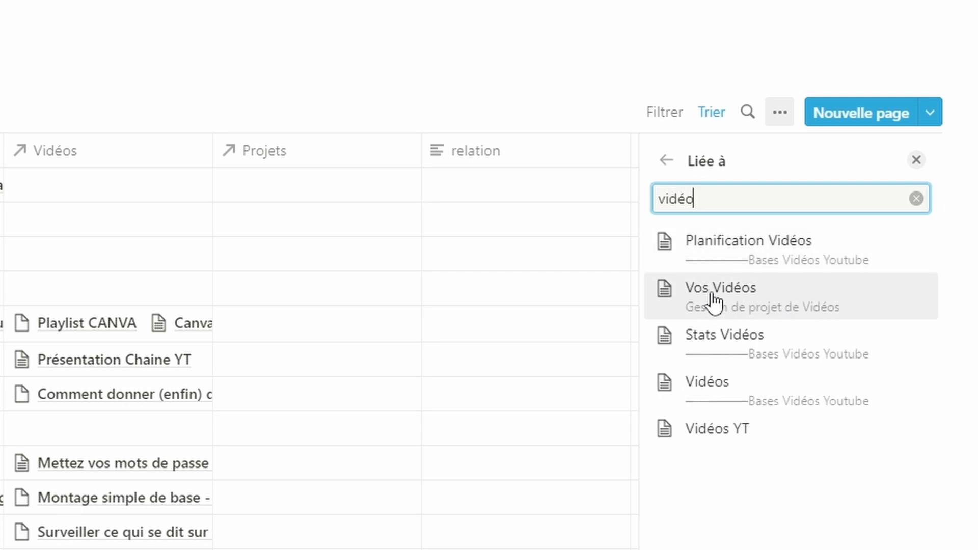
{"action": "left_click", "coordinate": [729, 301]}
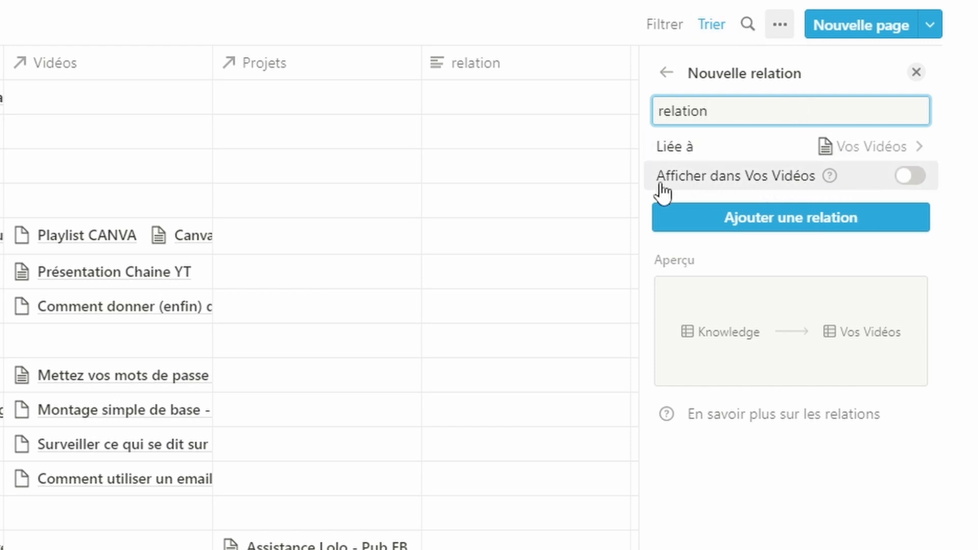
- Make the relation two-way by enabling its display in Vos Vidéos
{"action": "mouse_move", "coordinate": [834, 183]}
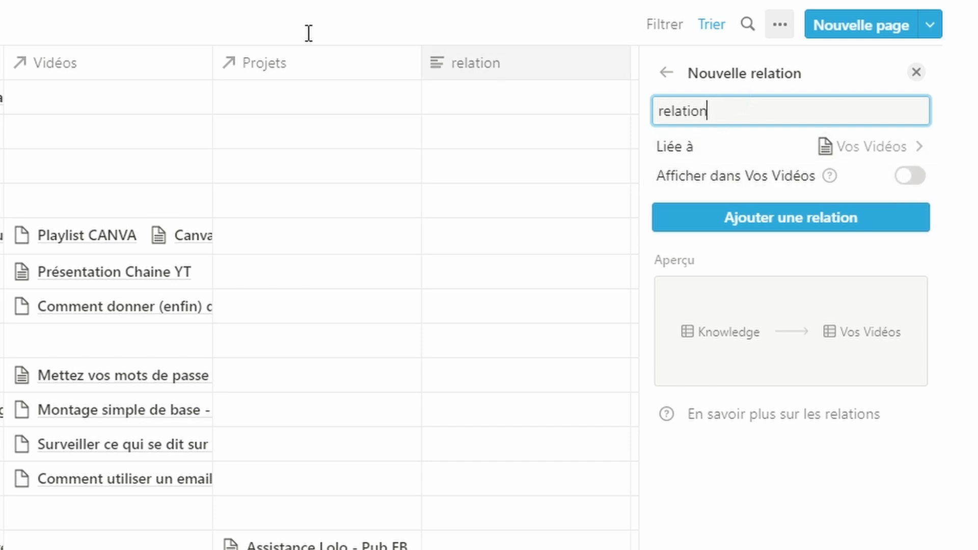
{"action": "scroll", "coordinate": [428, 44], "scroll_direction": "left", "scroll_amount": 3}
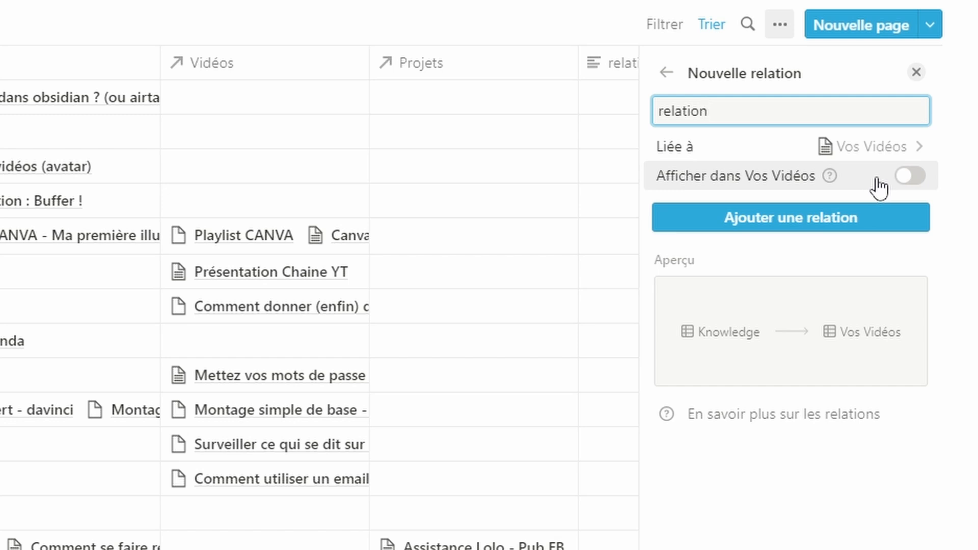
{"action": "left_click", "coordinate": [909, 182]}
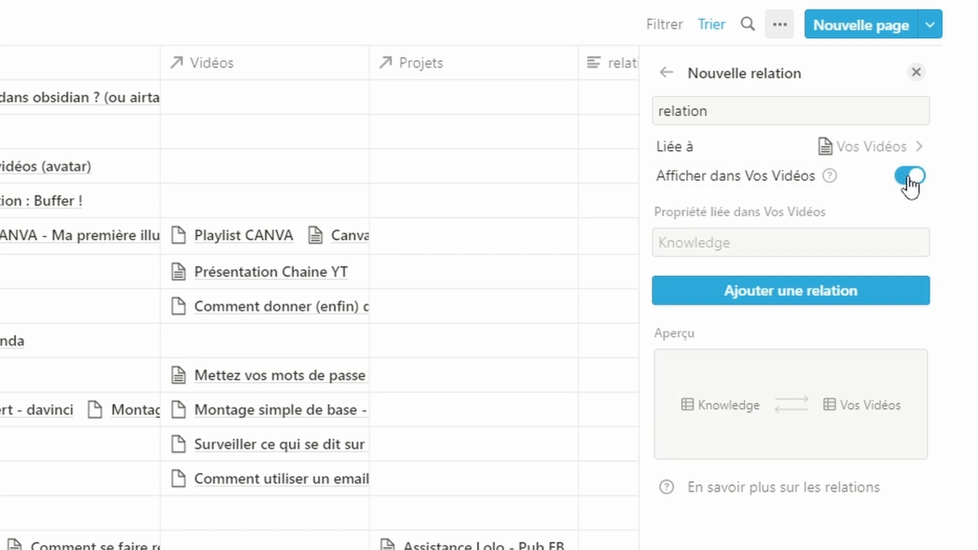
{"action": "left_click", "coordinate": [912, 177]}
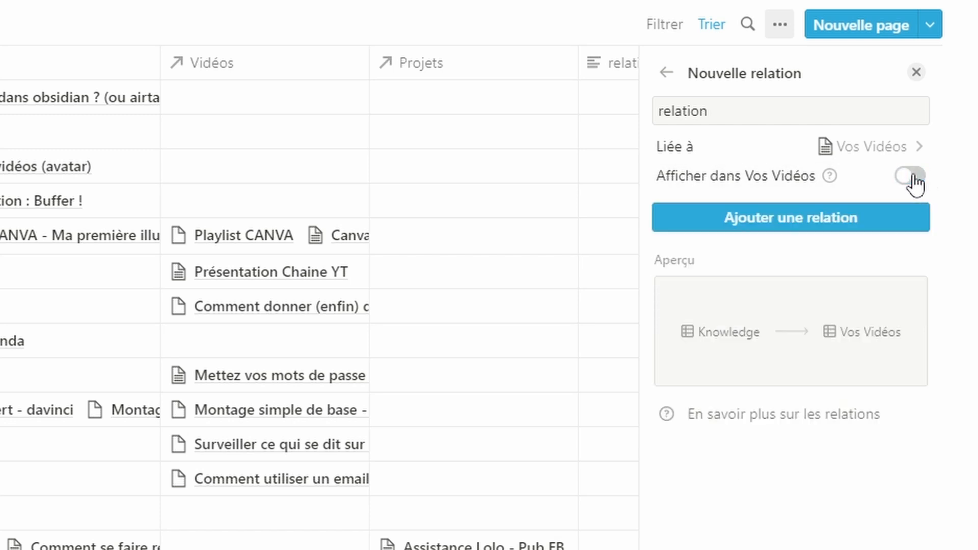
{"action": "left_click", "coordinate": [912, 178]}
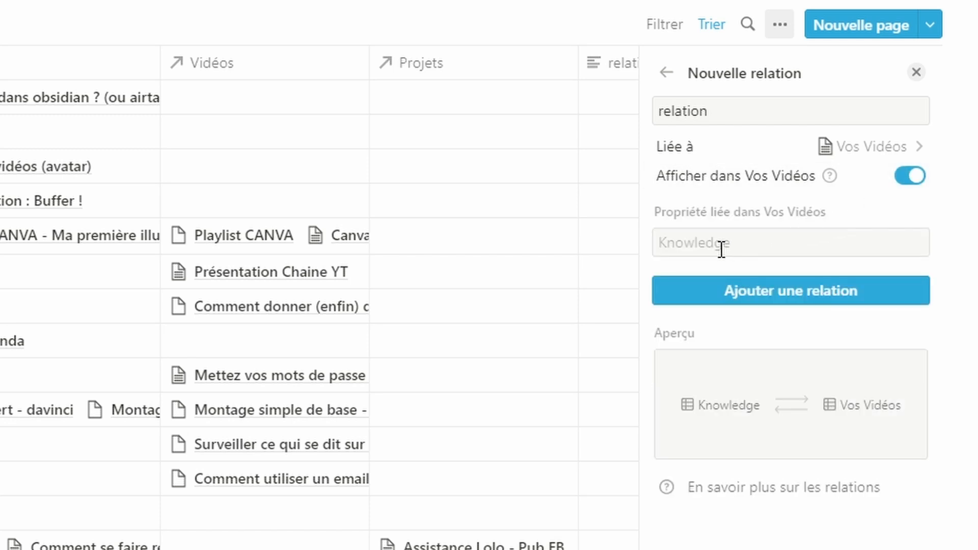
- Name the linked property in Vos Vidéos "Viens de Knowledge", and switch the display in Vos Vidéos back off
{"action": "left_click", "coordinate": [683, 243]}
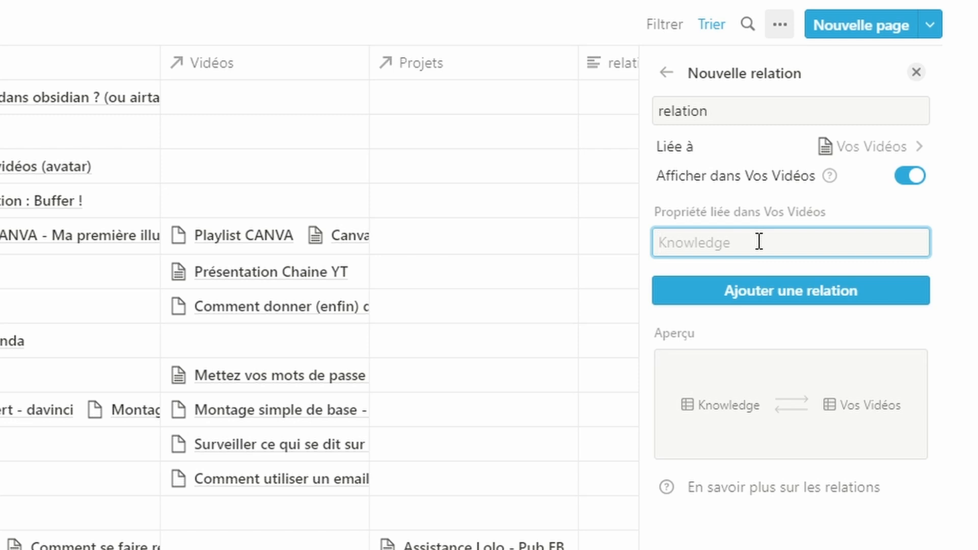
{"action": "type", "text": "Viens de "}
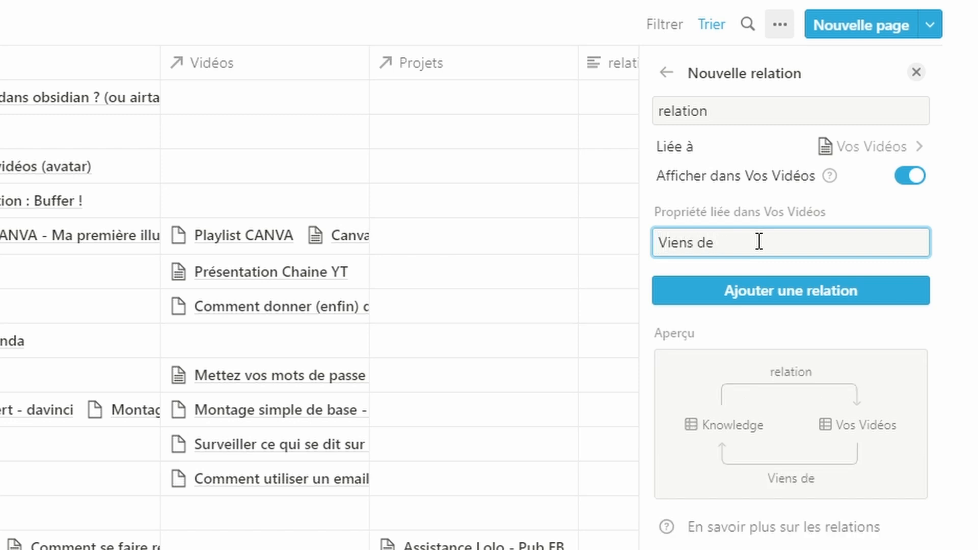
{"action": "type", "text": "Know"}
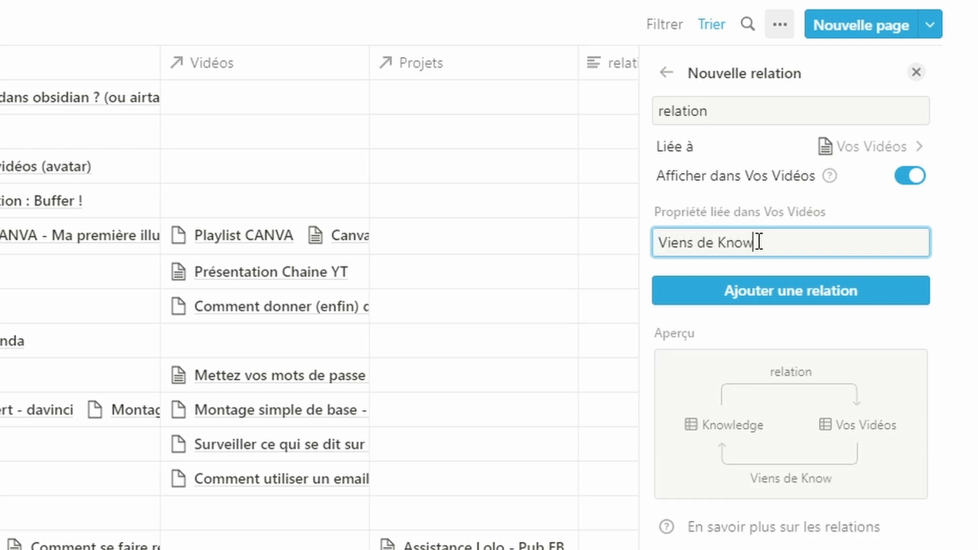
{"action": "type", "text": "ledge"}
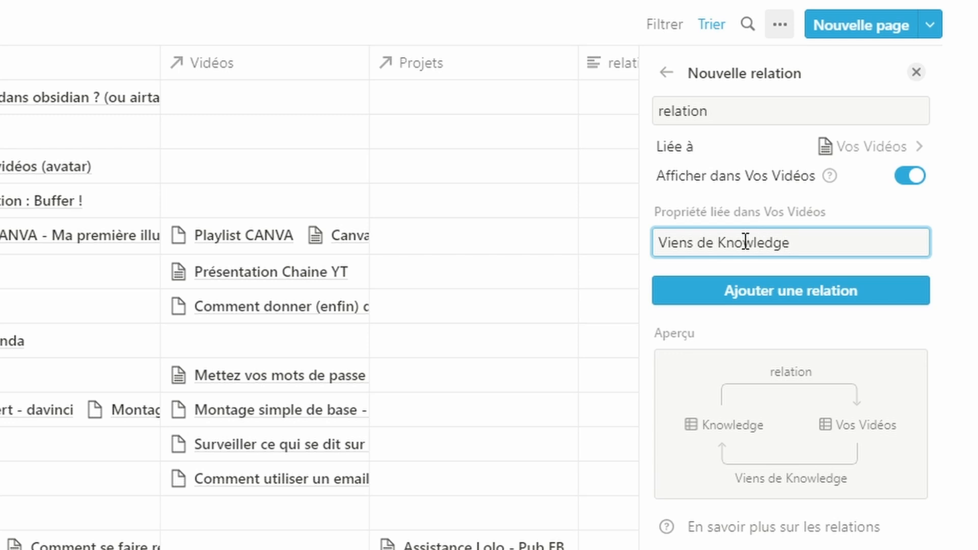
{"action": "key", "text": "Return"}
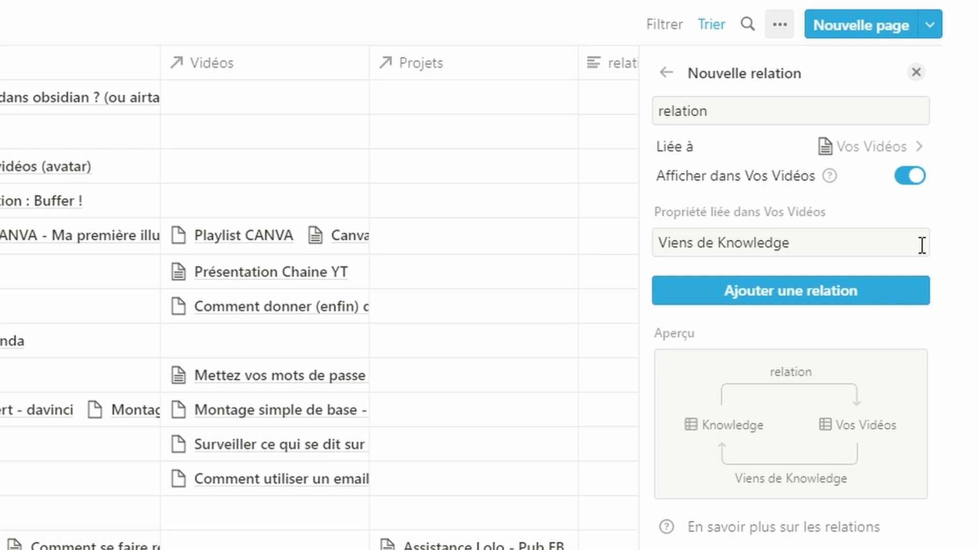
{"action": "left_click", "coordinate": [912, 177]}
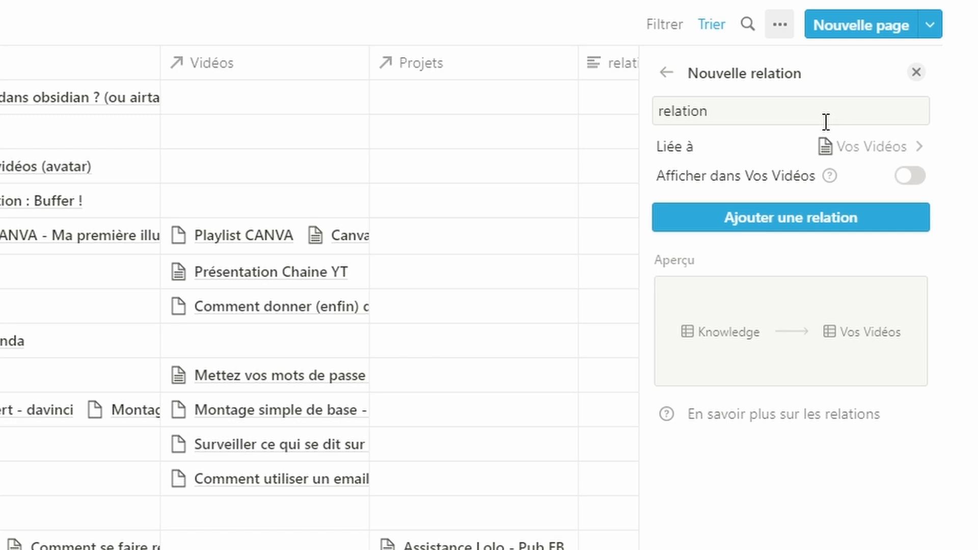
- Add the one-way relation to Vos Vidéos and close the property settings
{"action": "left_click", "coordinate": [801, 219]}
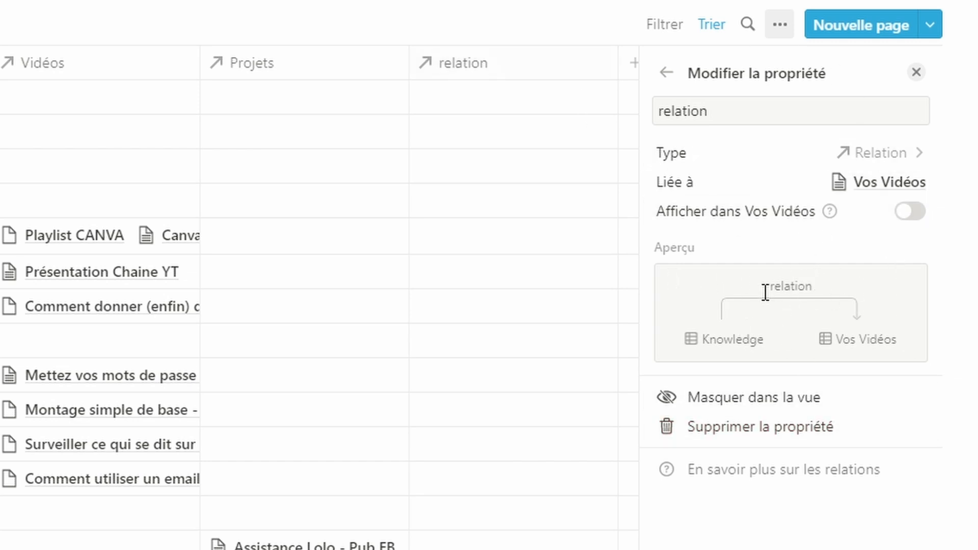
{"action": "left_click_drag", "start_coordinate": [769, 286], "coordinate": [833, 284]}
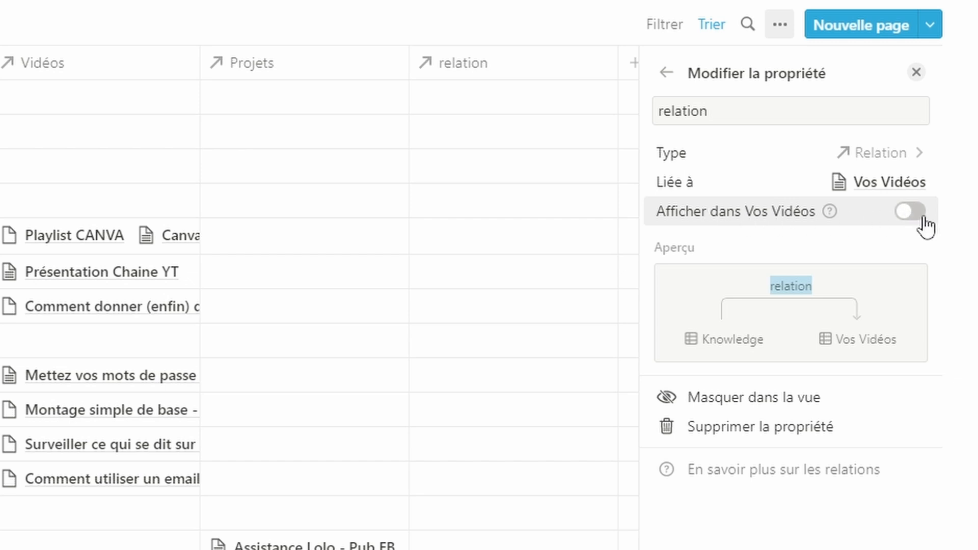
{"action": "left_click", "coordinate": [917, 74]}
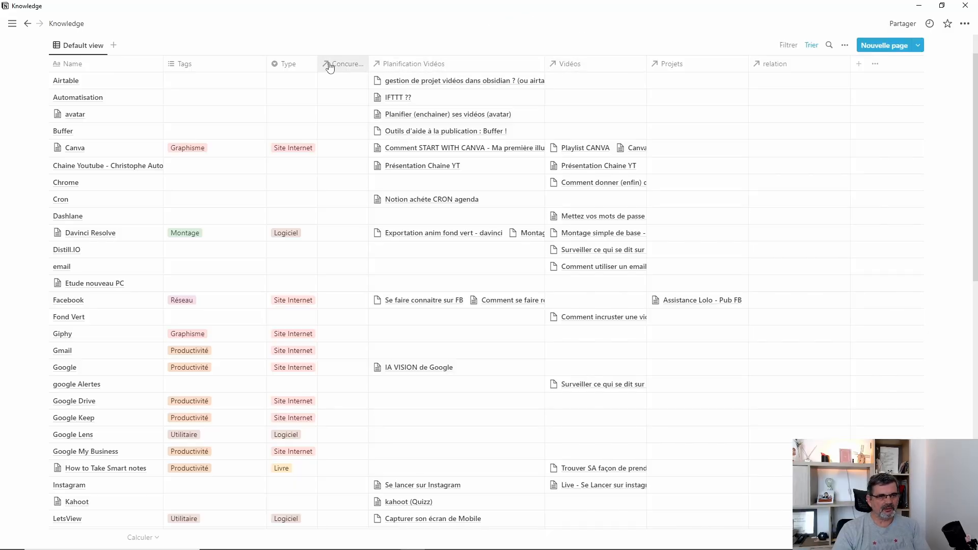
- Open the property settings of the Planification Vidéos column
{"action": "left_click", "coordinate": [429, 64]}
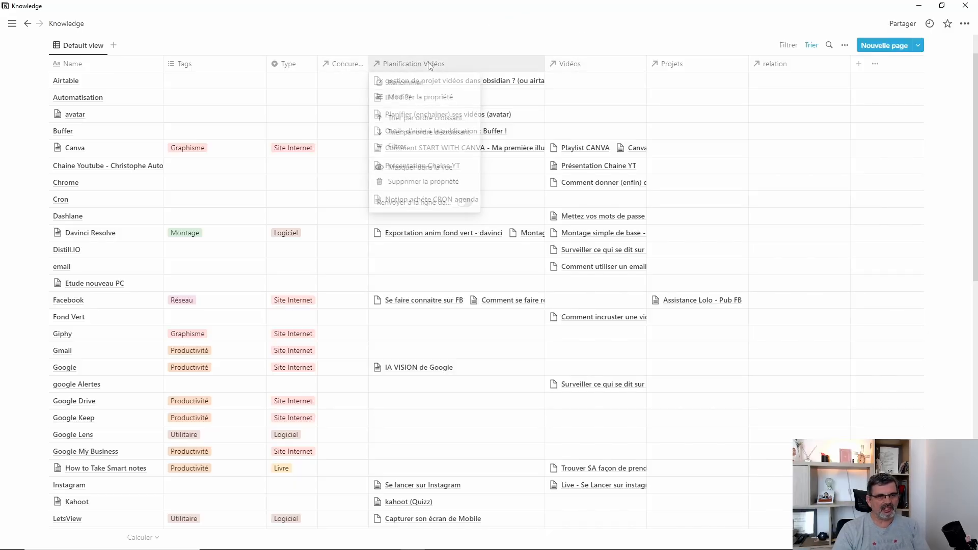
{"action": "left_click", "coordinate": [426, 97]}
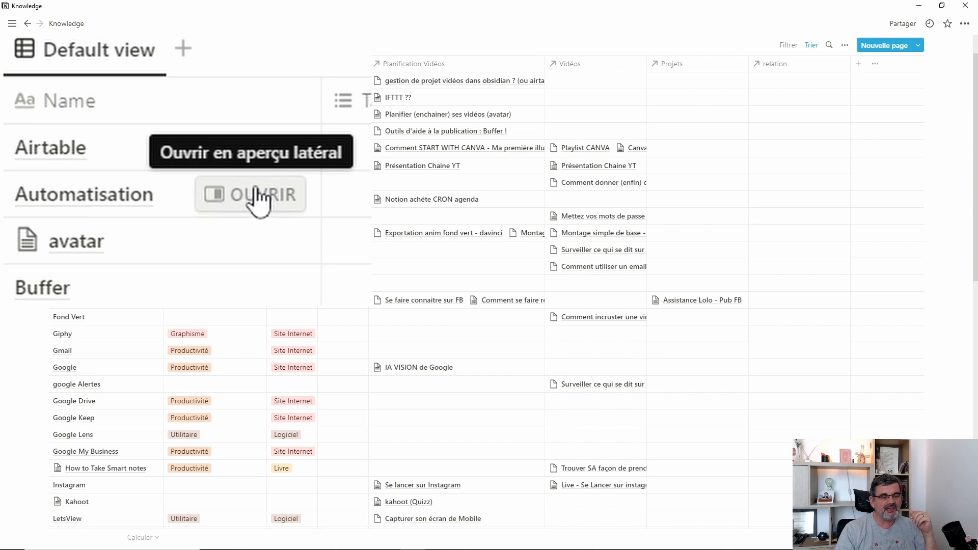
- Open the Automatisation entry in side preview and enter "sdfqsdfqsdfsqd" in its page body
{"action": "left_click", "coordinate": [142, 98]}
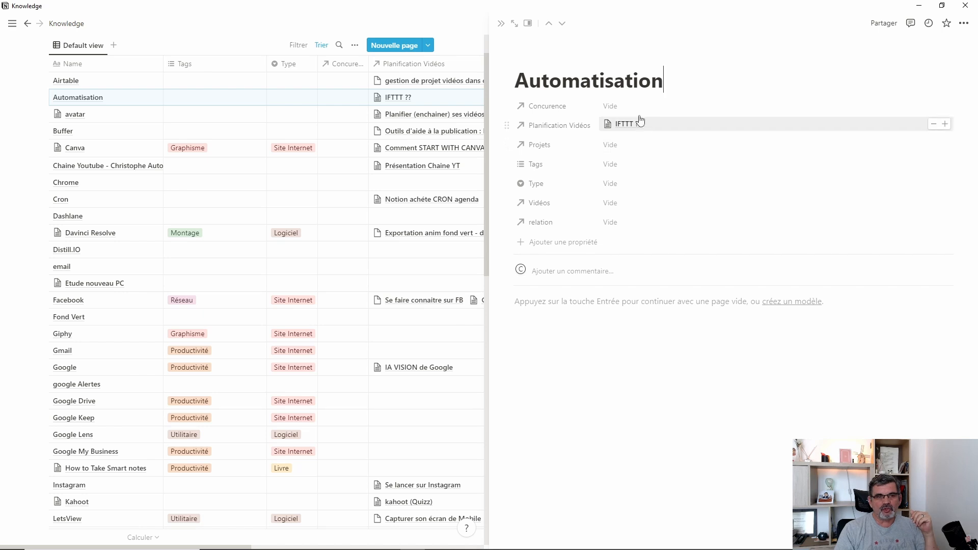
{"action": "left_click", "coordinate": [629, 301]}
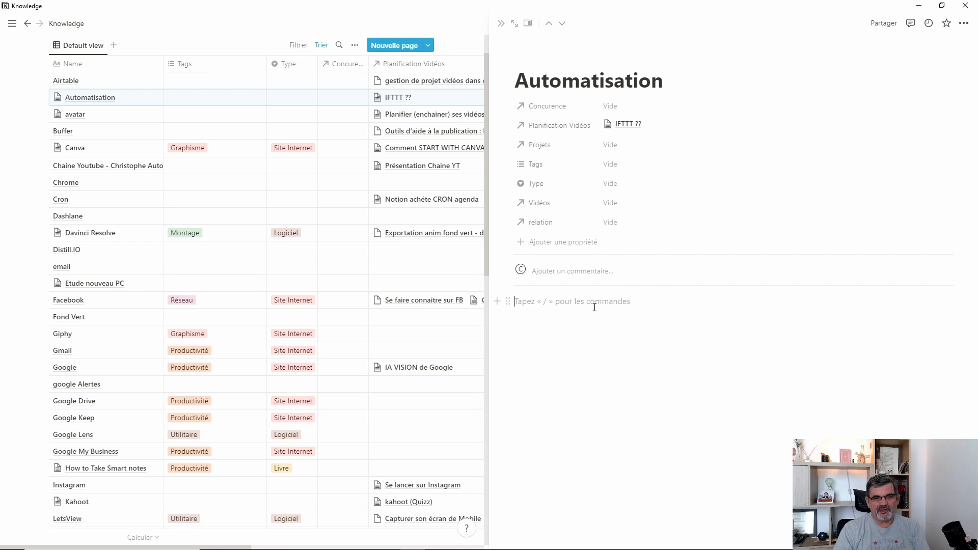
{"action": "type", "text": "sdfqsdfqsdfsqd"}
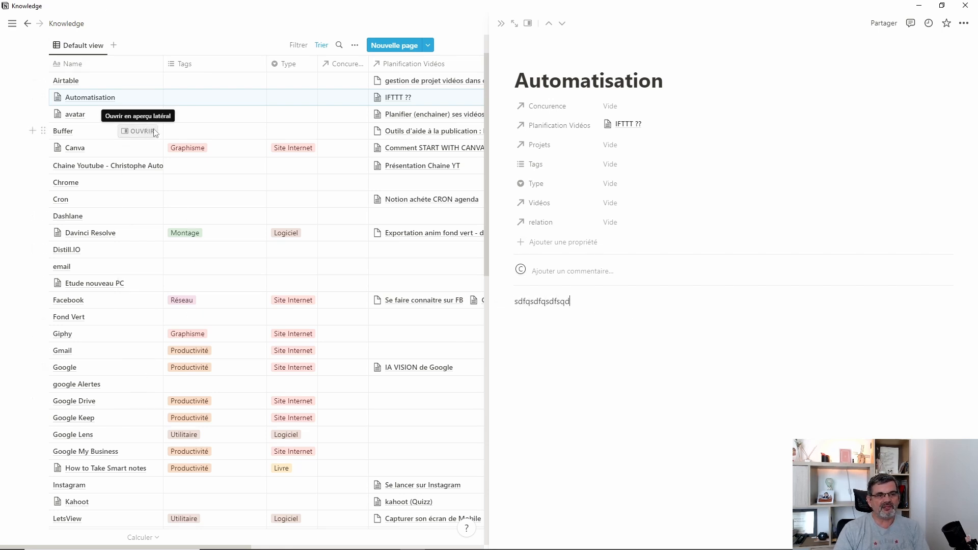
- Open the Site Web entry in side preview and start an empty page body in it
{"action": "scroll", "coordinate": [150, 140], "scroll_direction": "down", "scroll_amount": 8}
{"action": "scroll", "coordinate": [157, 141], "scroll_direction": "down", "scroll_amount": 4}
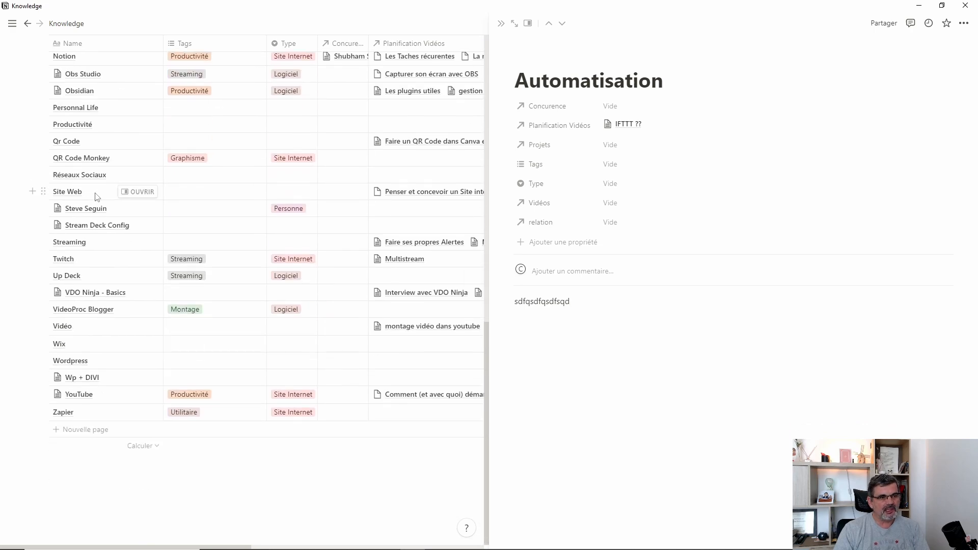
{"action": "left_click", "coordinate": [130, 192]}
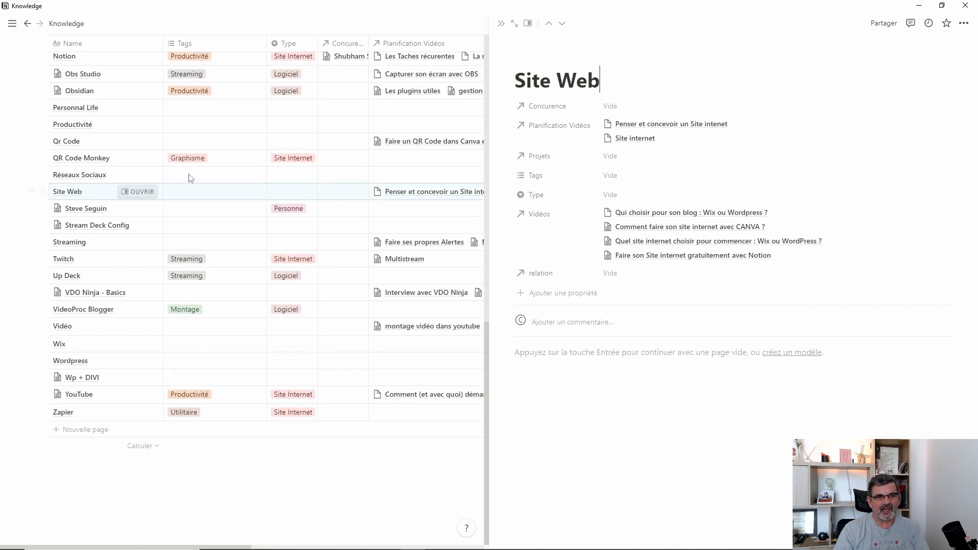
{"action": "left_click", "coordinate": [607, 388]}
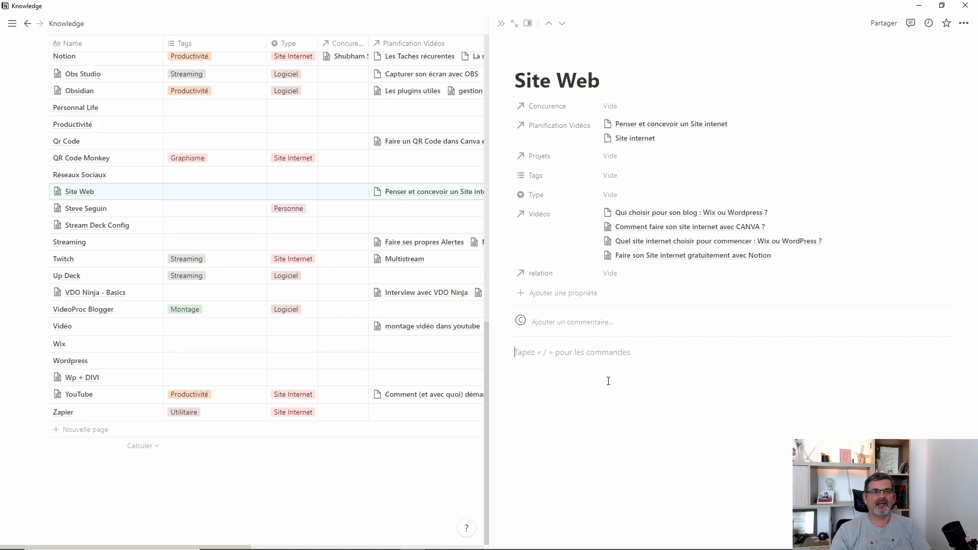
- Open the LetsView entry in side preview and switch its display to the centred preview
{"action": "scroll", "coordinate": [152, 214], "scroll_direction": "up", "scroll_amount": 12}
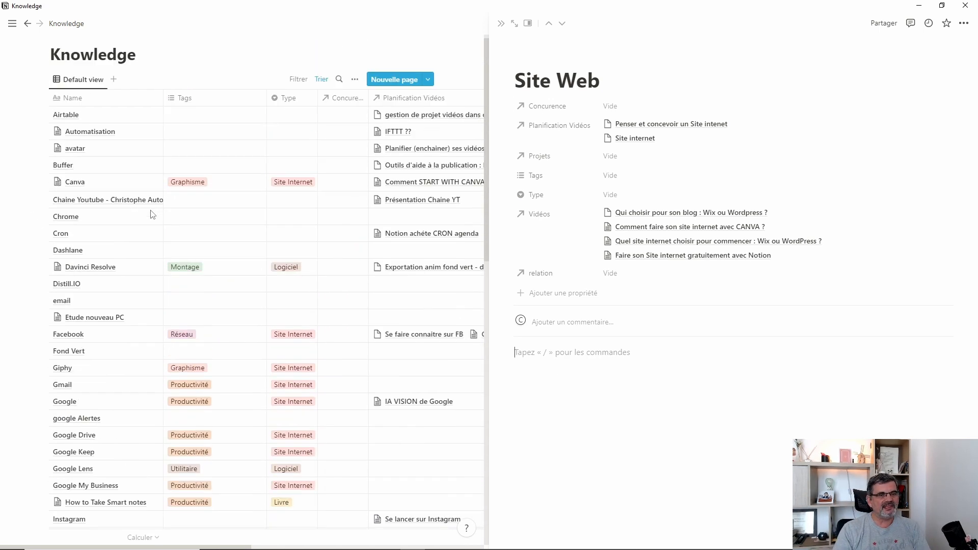
{"action": "scroll", "coordinate": [152, 255], "scroll_direction": "down", "scroll_amount": 7}
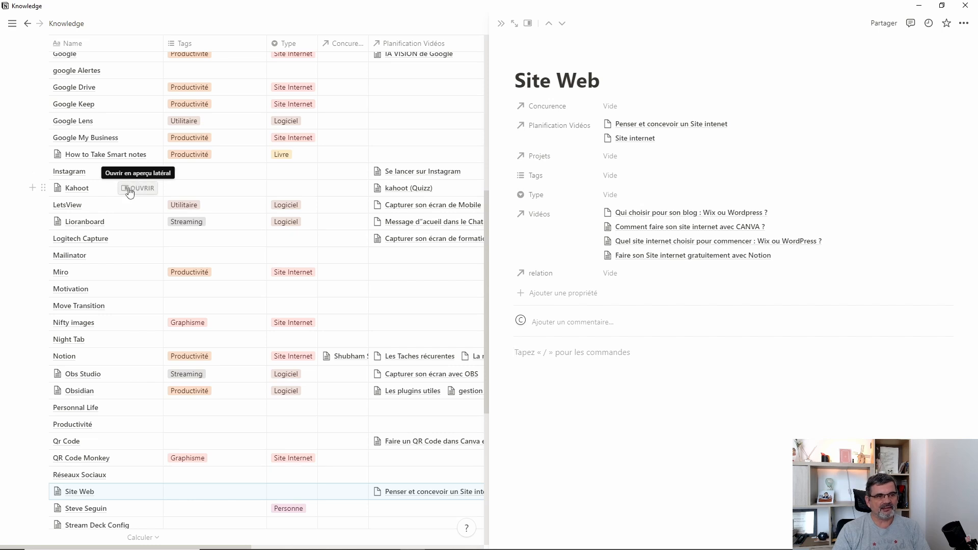
{"action": "left_click", "coordinate": [130, 189]}
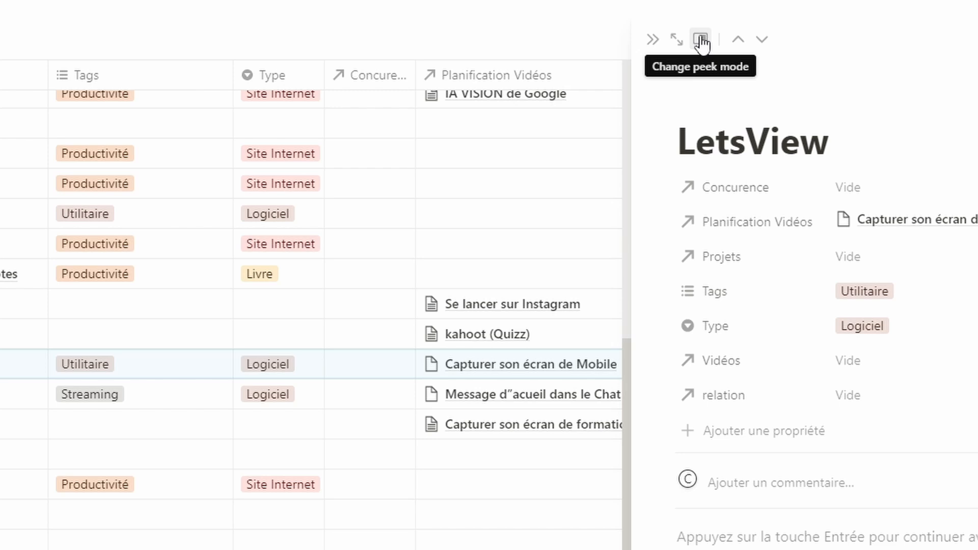
{"action": "left_click", "coordinate": [701, 40]}
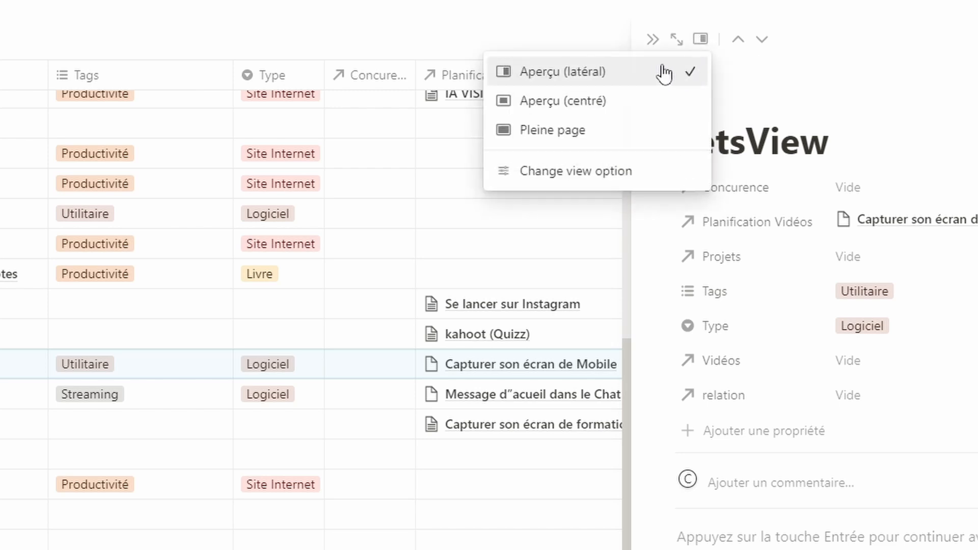
{"action": "left_click", "coordinate": [609, 102]}
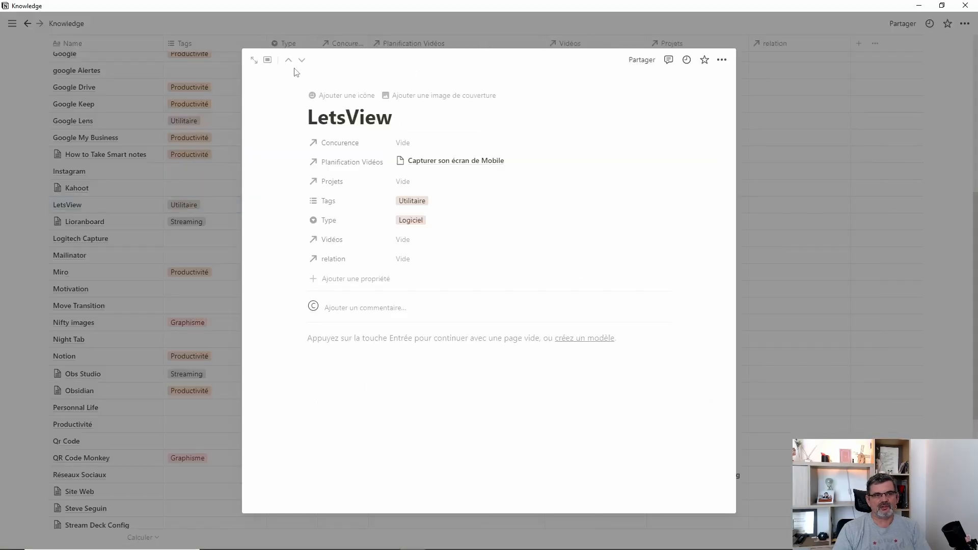
- Display the LetsView entry in side preview and as a full page, ending back in the Knowledge database
{"action": "left_click", "coordinate": [268, 61]}
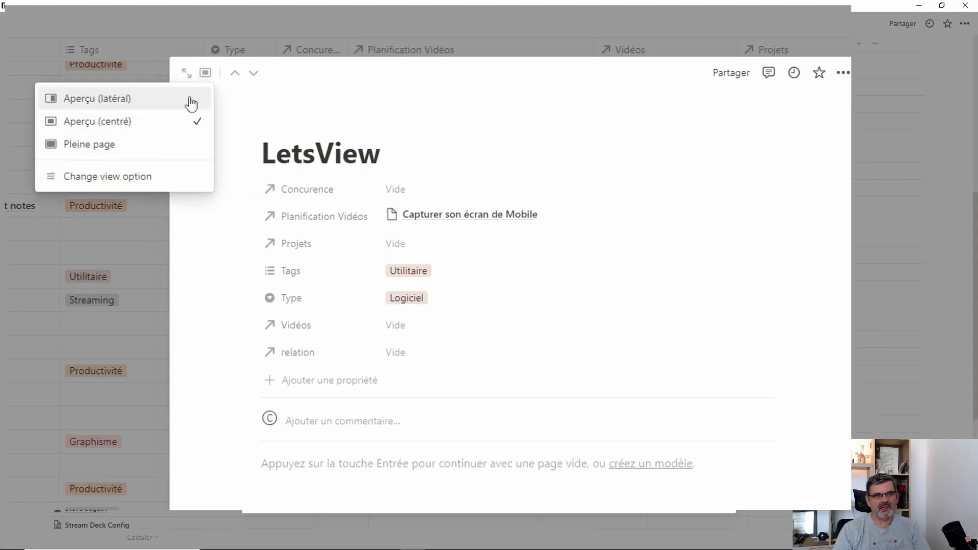
{"action": "left_click", "coordinate": [148, 98]}
{"action": "left_click", "coordinate": [571, 22]}
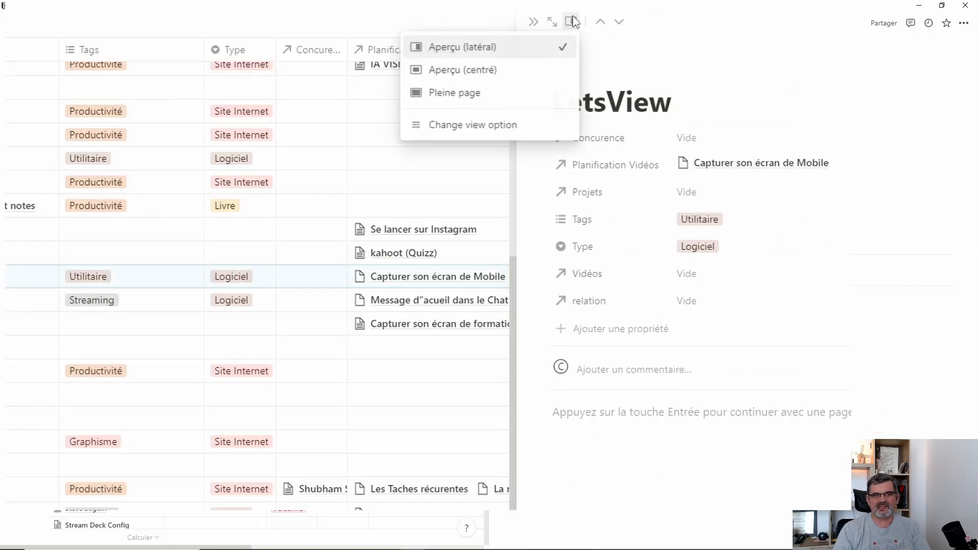
{"action": "left_click", "coordinate": [457, 76]}
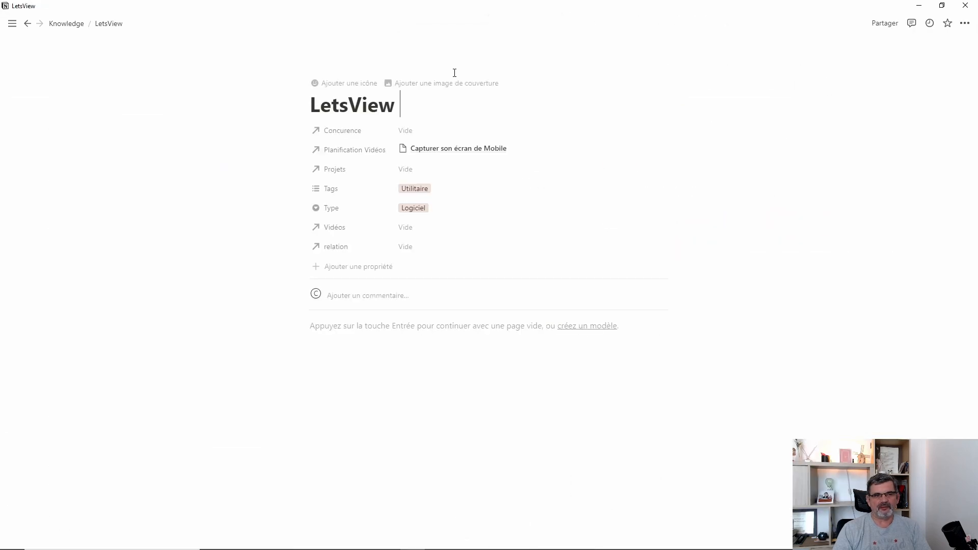
{"action": "left_click", "coordinate": [66, 24]}
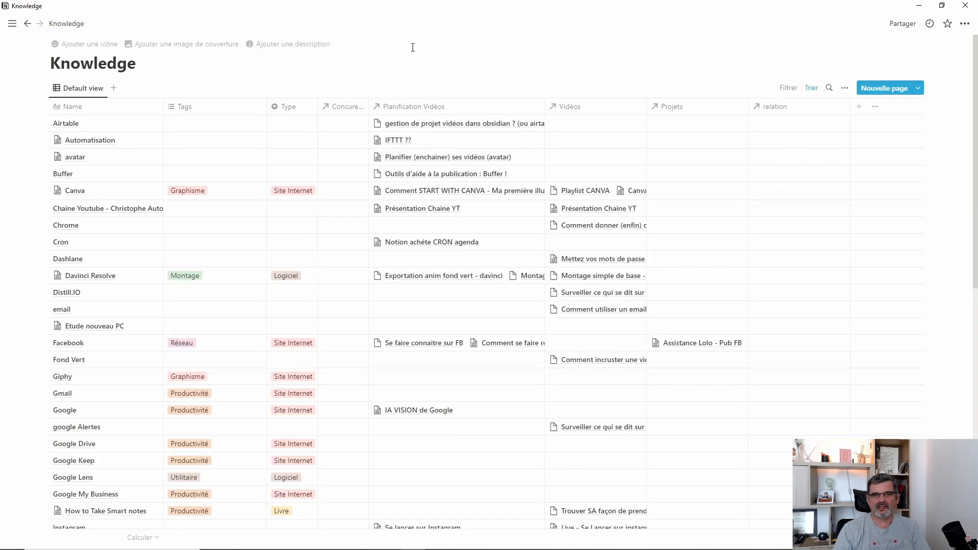
- Open the Automatisation entry in side preview and browse forward through the following entries to Canva
{"action": "left_click", "coordinate": [141, 141]}
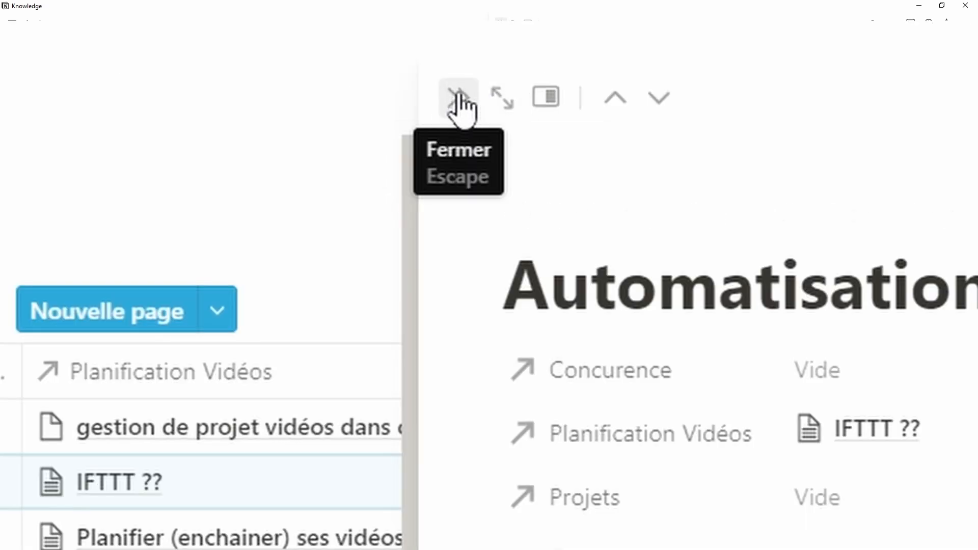
{"action": "left_click", "coordinate": [658, 100]}
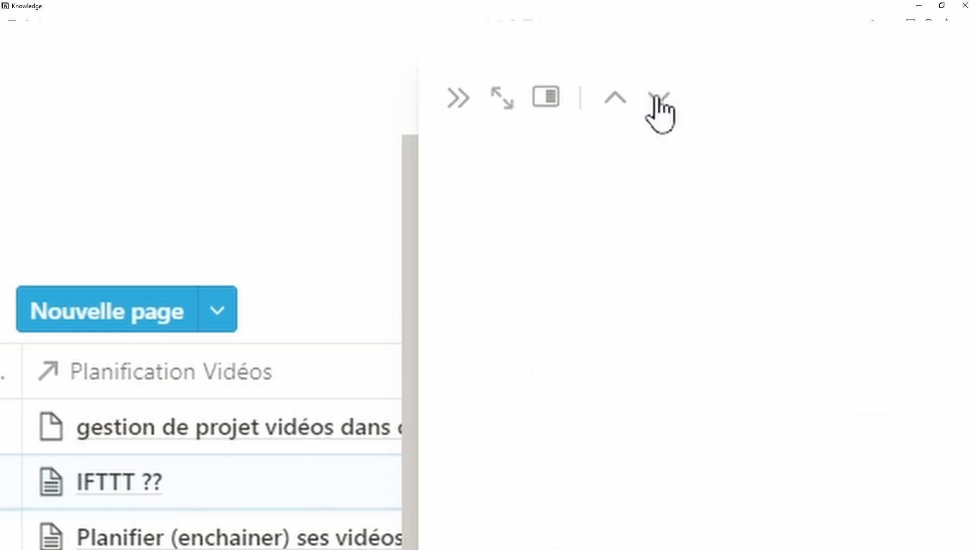
{"action": "left_click", "coordinate": [658, 100]}
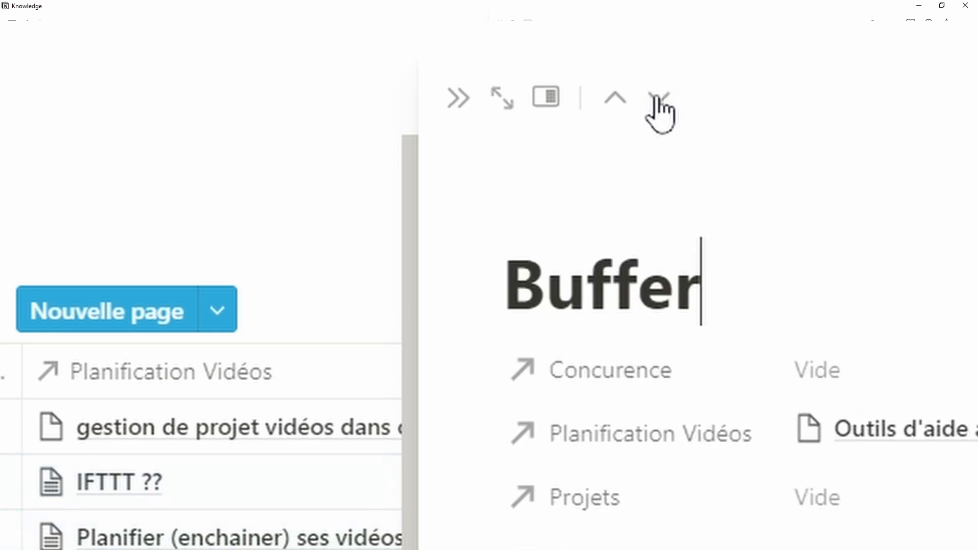
{"action": "left_click", "coordinate": [657, 100]}
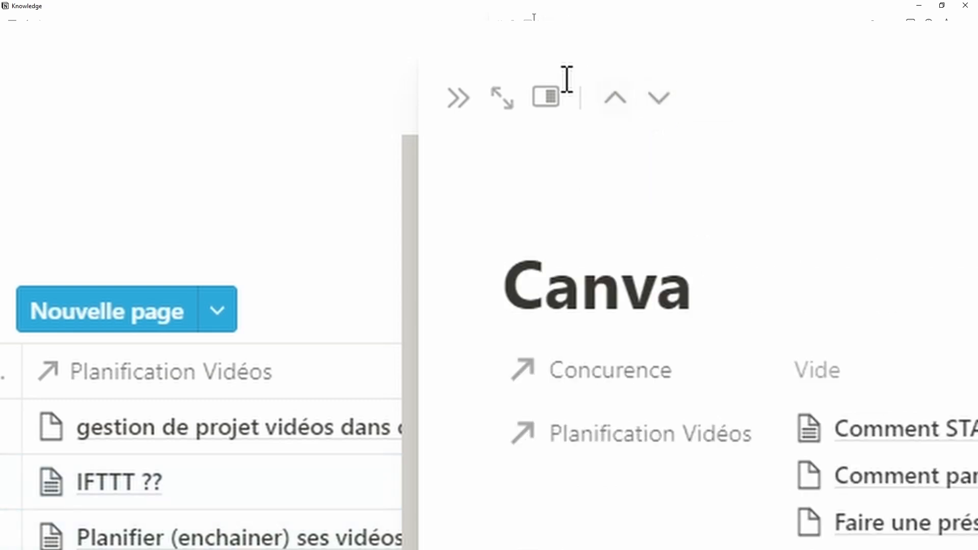
- Change the Knowledge table's view options so that pages open in centred preview, Aperçu (centré)
{"action": "left_click", "coordinate": [543, 102]}
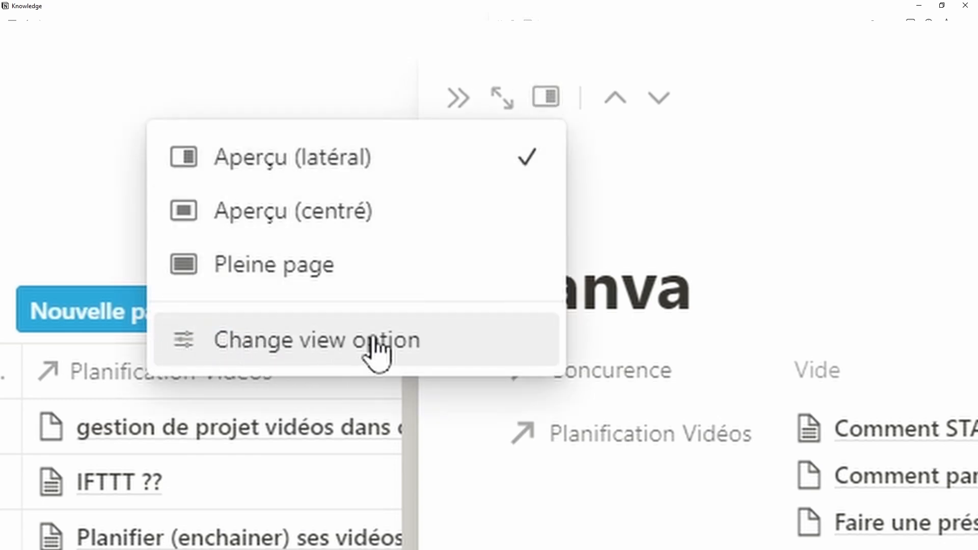
{"action": "left_click", "coordinate": [263, 341]}
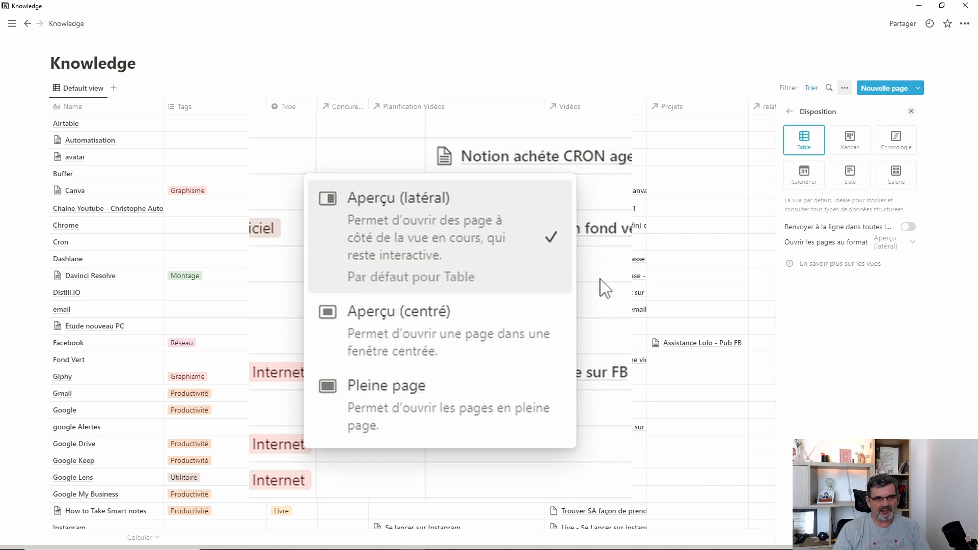
{"action": "left_click", "coordinate": [406, 336]}
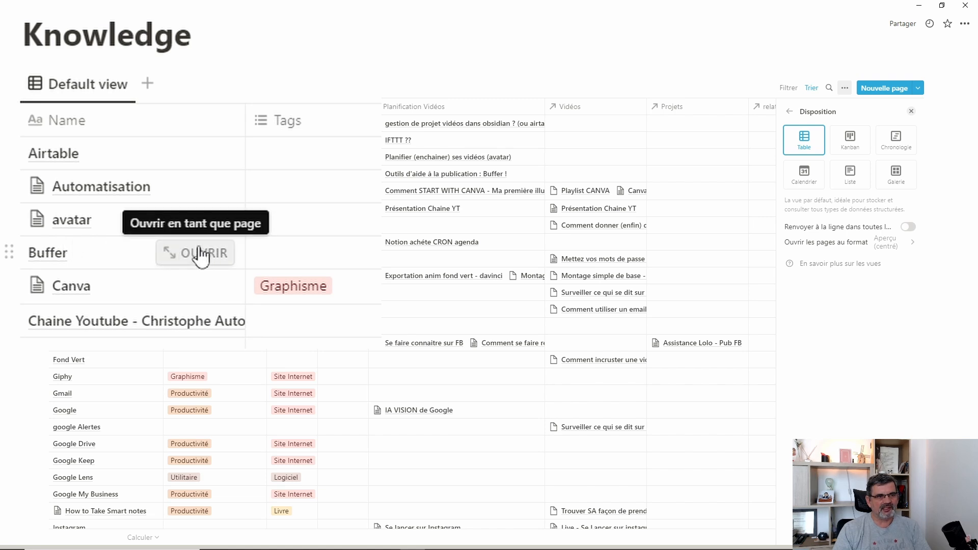
- Open the Buffer entry from the table and switch its display to side preview, Aperçu (latéral)
{"action": "left_click", "coordinate": [137, 174]}
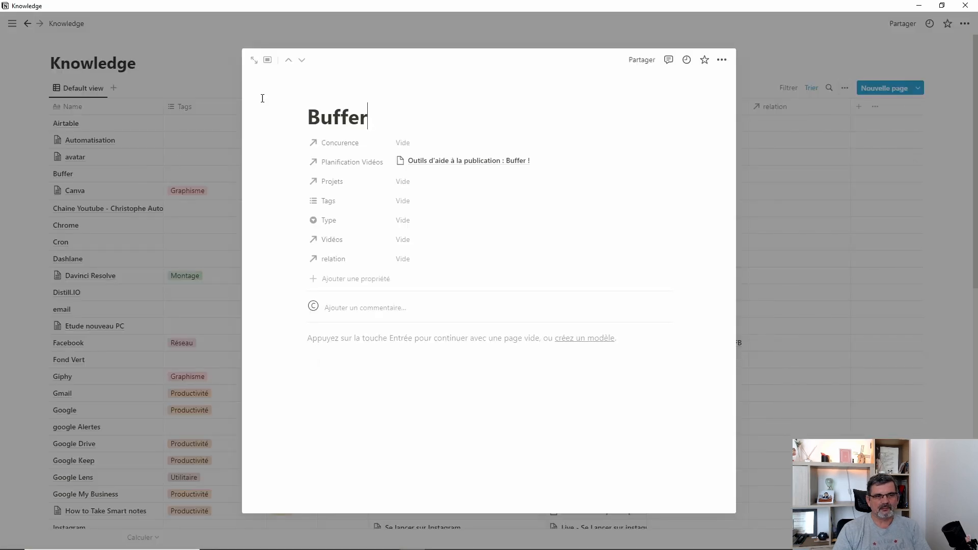
{"action": "left_click", "coordinate": [268, 61]}
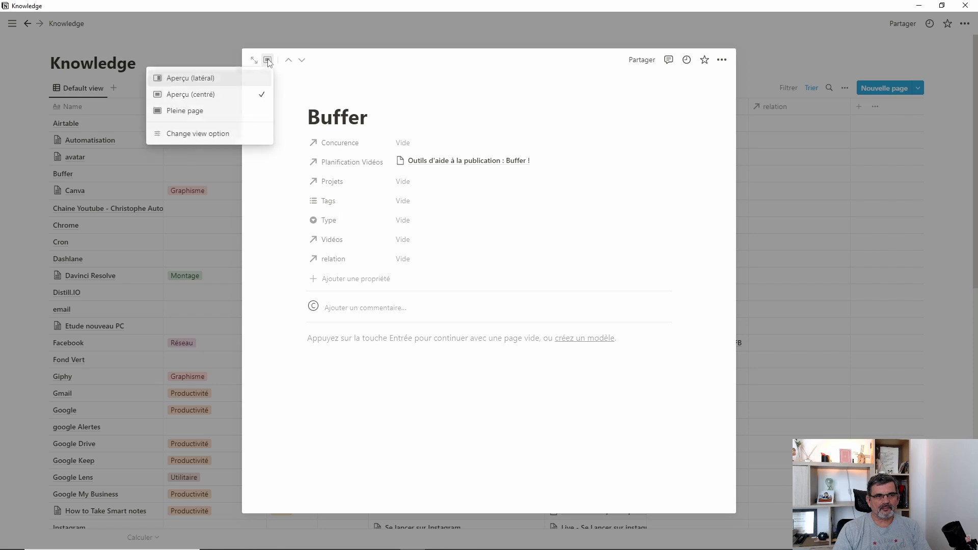
{"action": "left_click", "coordinate": [205, 82]}
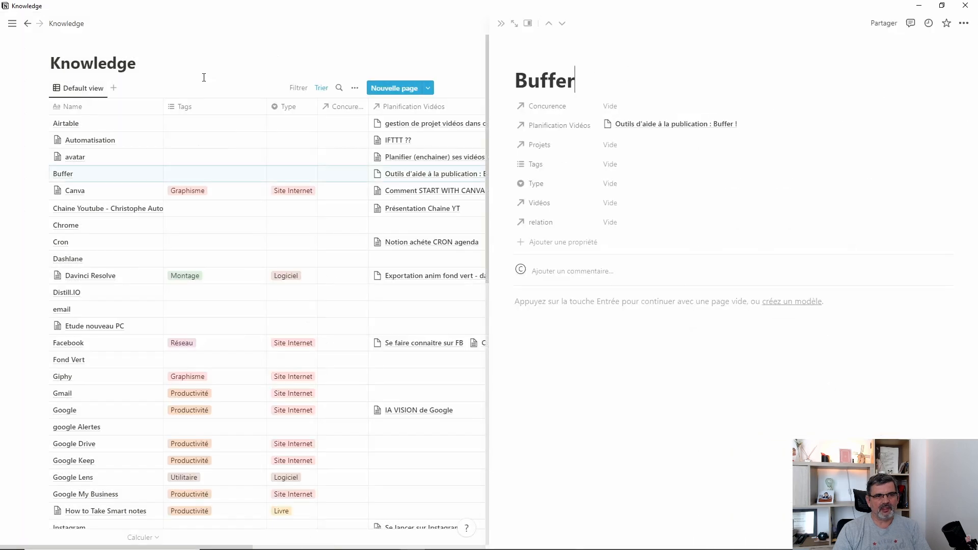